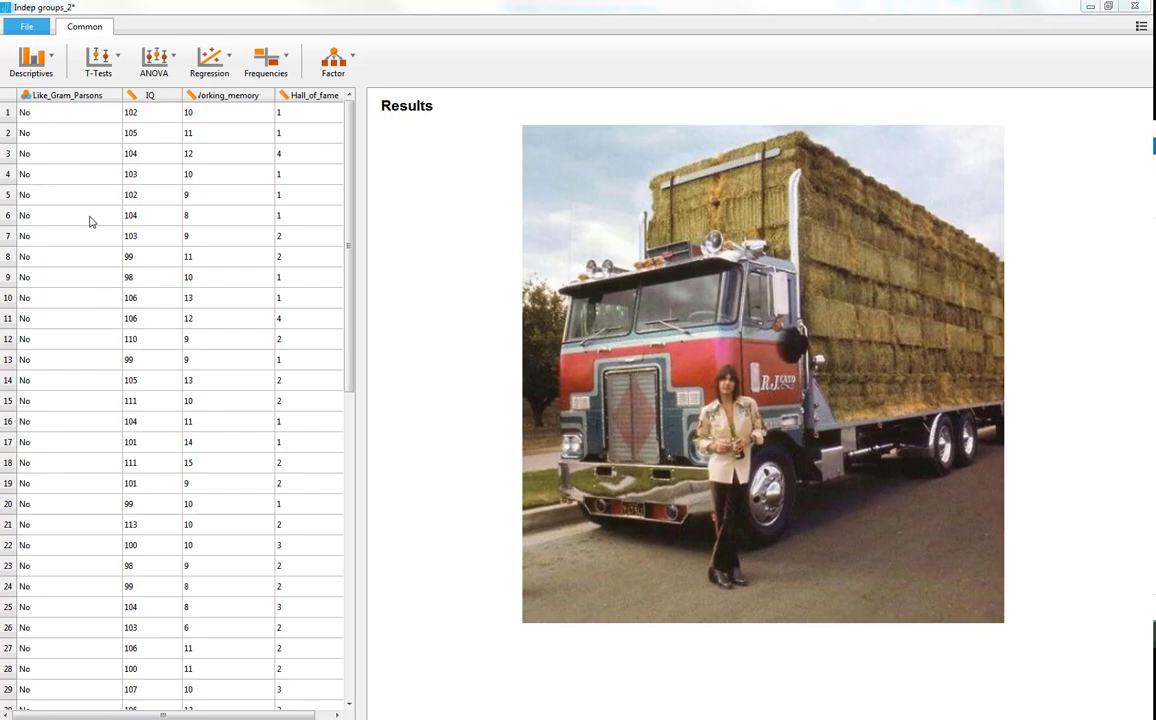
- Examine the Like_Gram_Parsons groups in the data set along with their IQ, Working_memory and Hall_of_fame scores
scroll(77, 165, "down", 4)
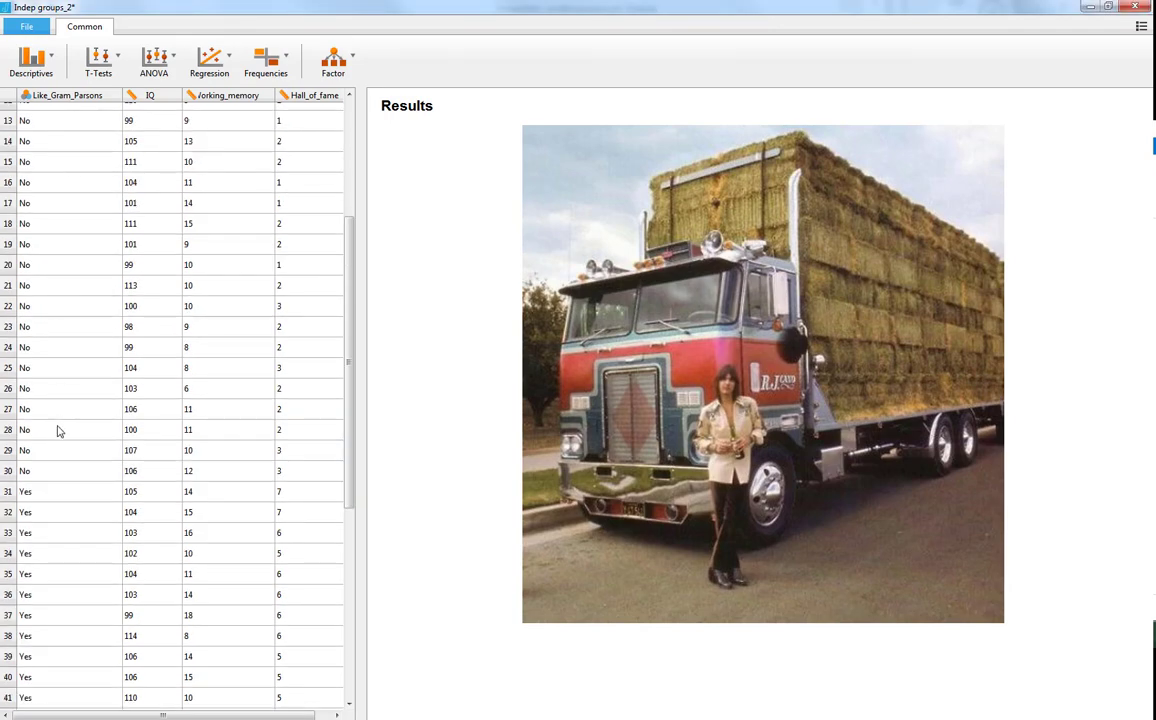
scroll(77, 455, "down", 3)
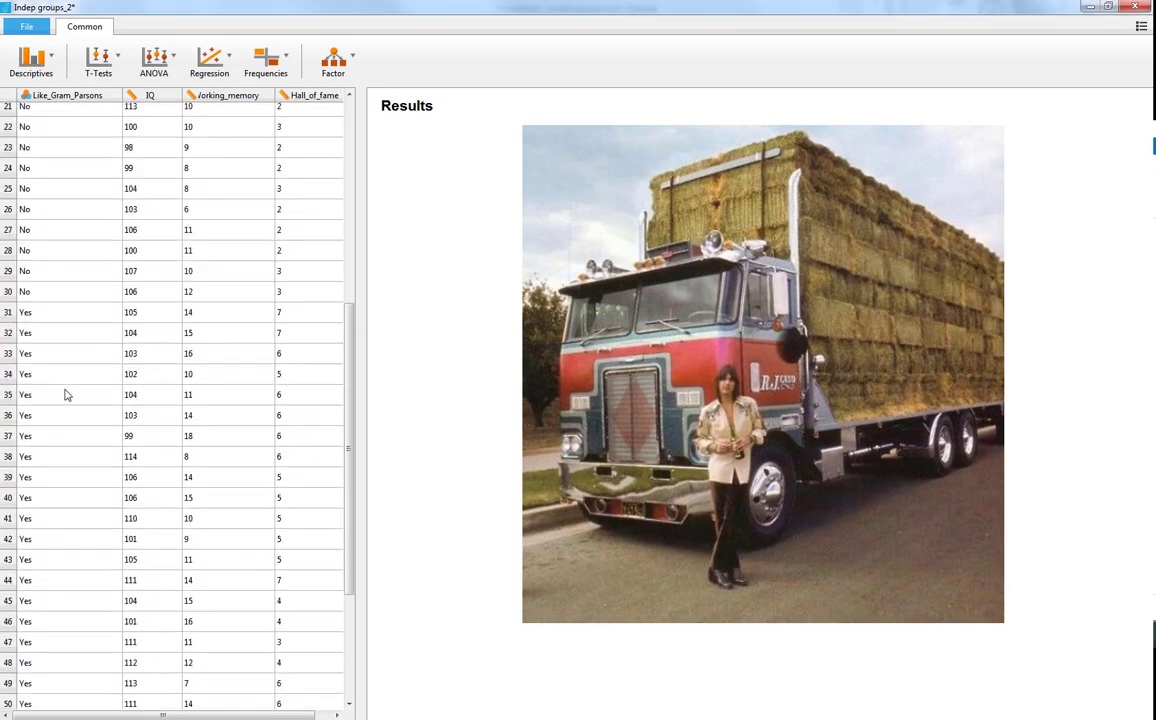
scroll(65, 395, "down", 4)
scroll(77, 392, "up", 10)
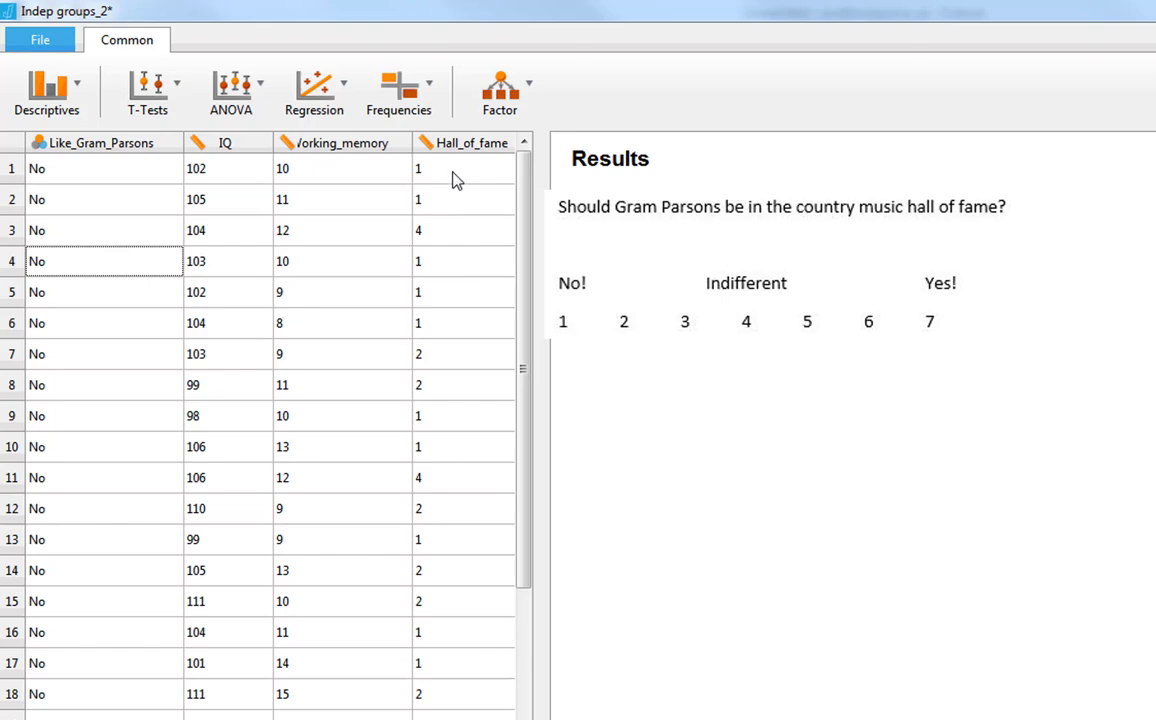
scroll(455, 179, "down", 4)
scroll(455, 179, "down", 1)
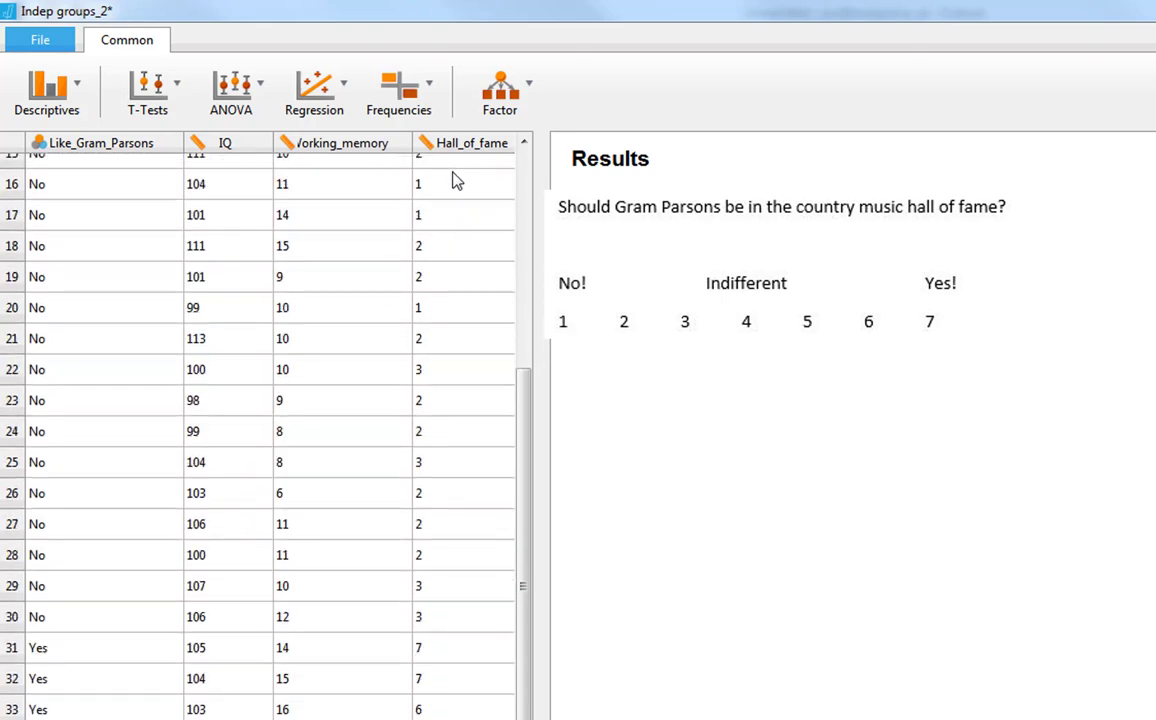
scroll(455, 179, "up", 5)
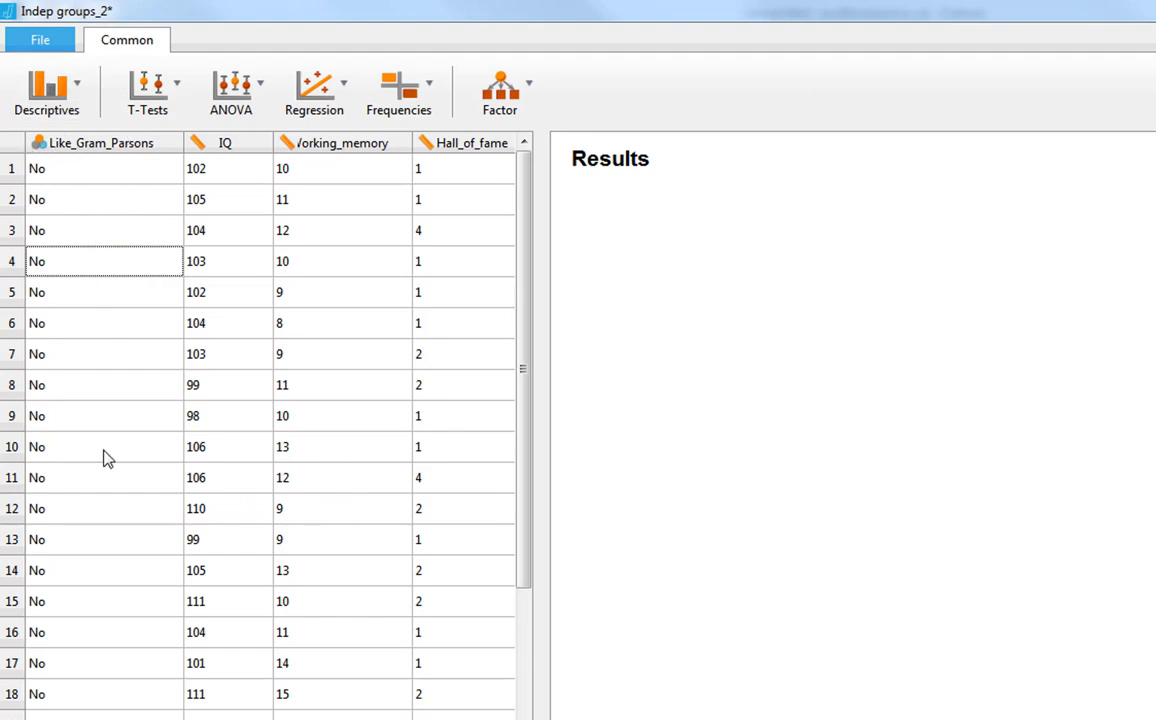
scroll(93, 520, "down", 4)
scroll(93, 483, "down", 4)
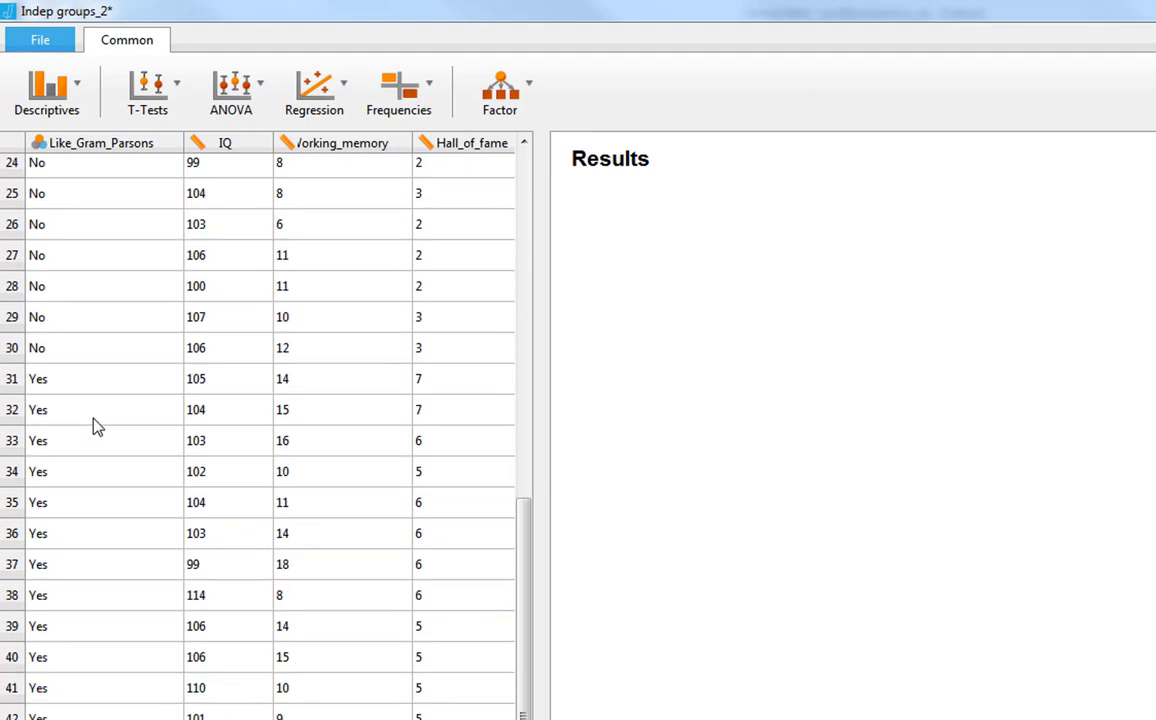
scroll(93, 422, "up", 8)
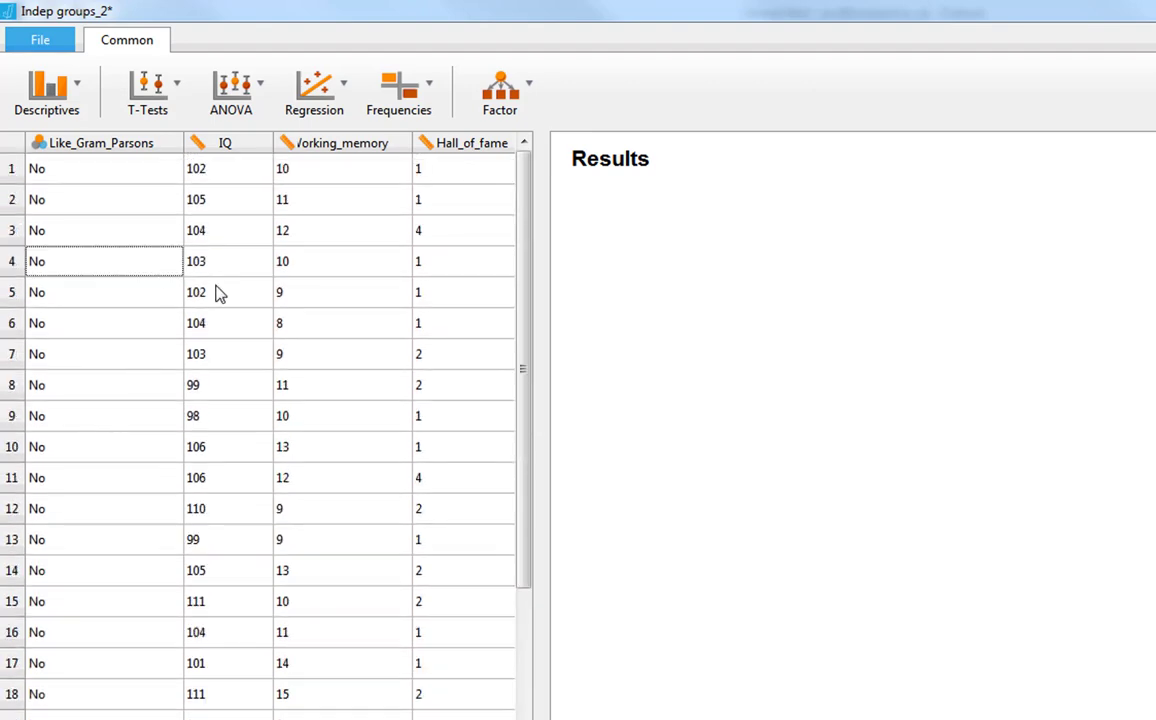
scroll(215, 300, "down", 7)
scroll(180, 408, "up", 6)
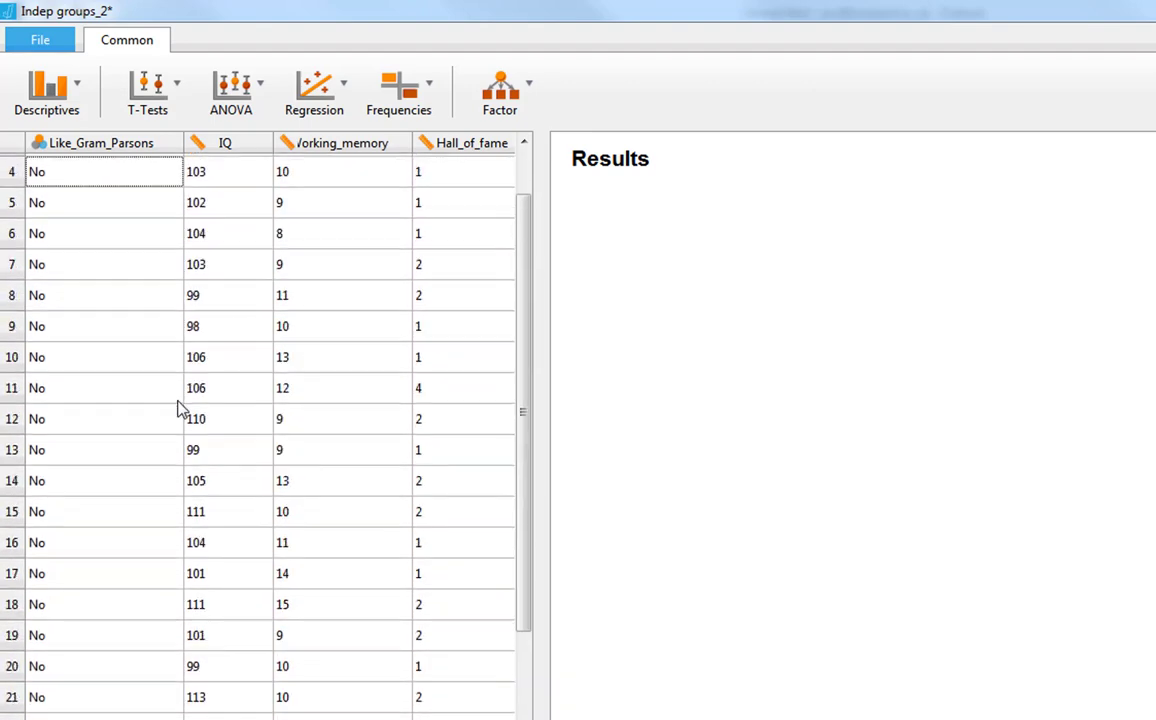
scroll(90, 540, "down", 2)
scroll(122, 235, "up", 3)
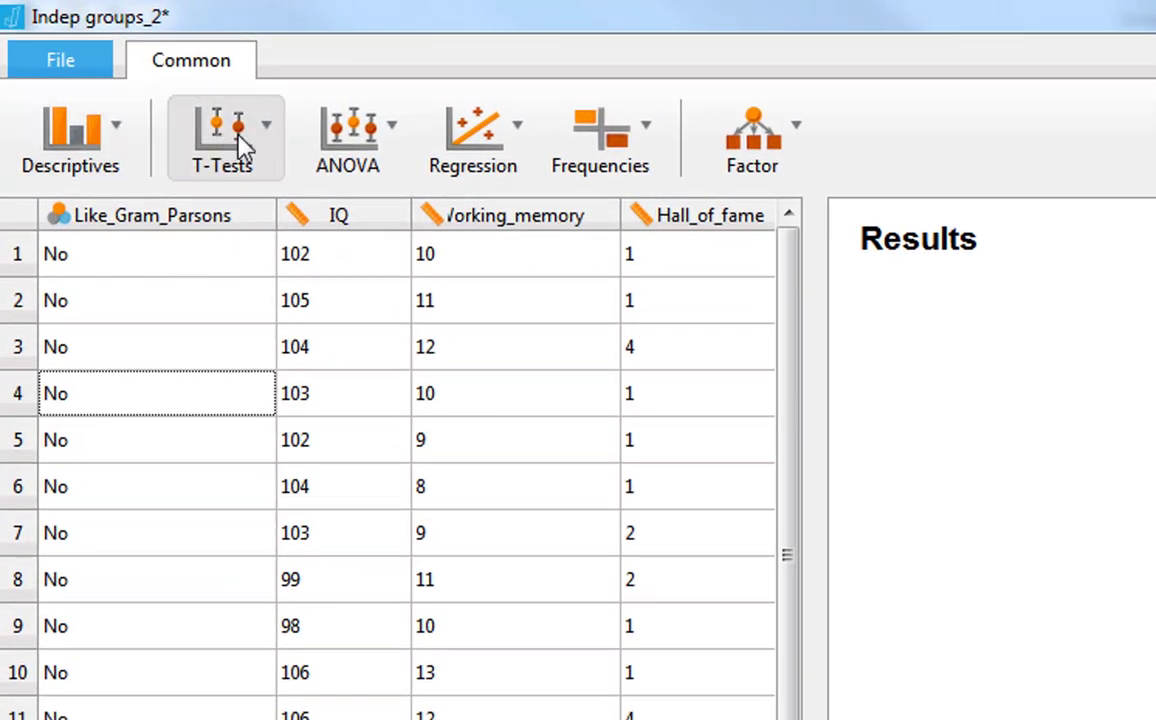
- Start a classical independent samples t-test with the Student test disabled and the normality and equality of variances checks enabled
left_click(243, 142)
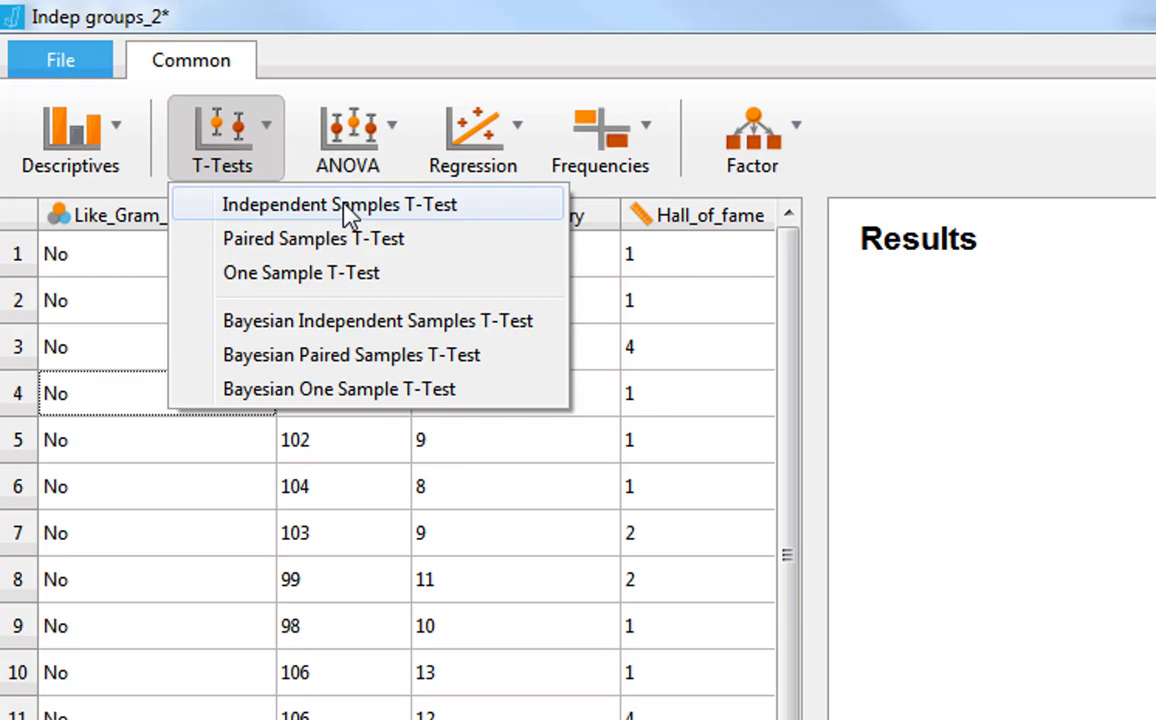
left_click(345, 206)
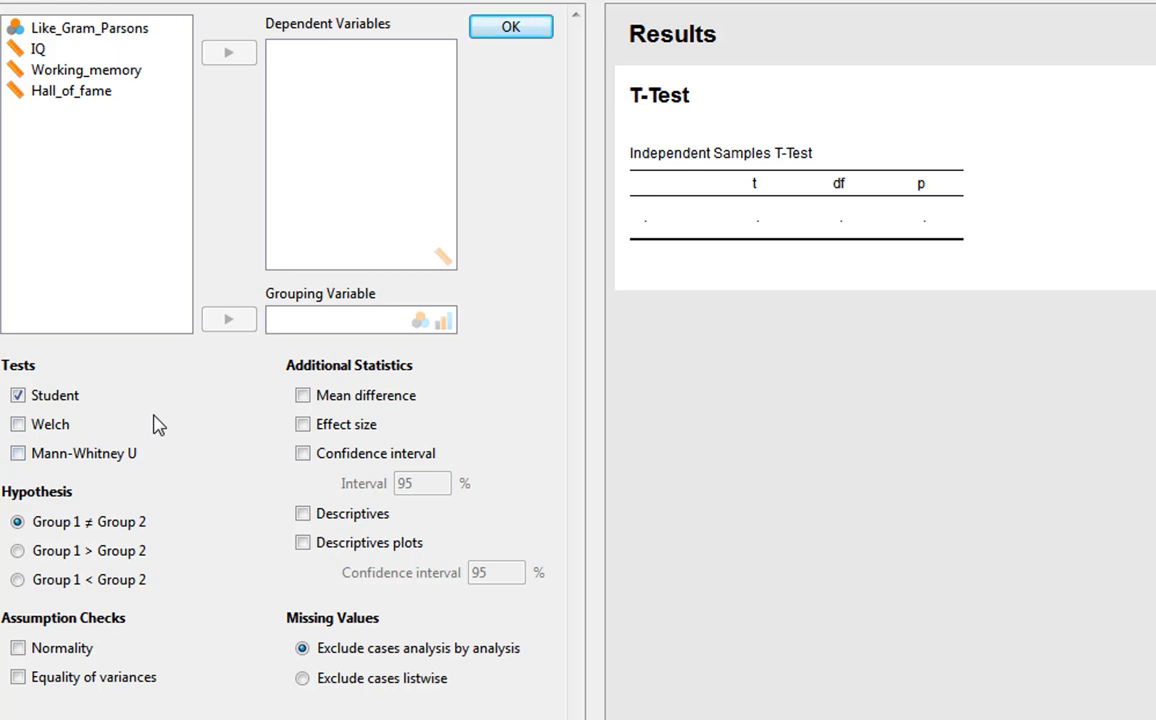
left_click(18, 395)
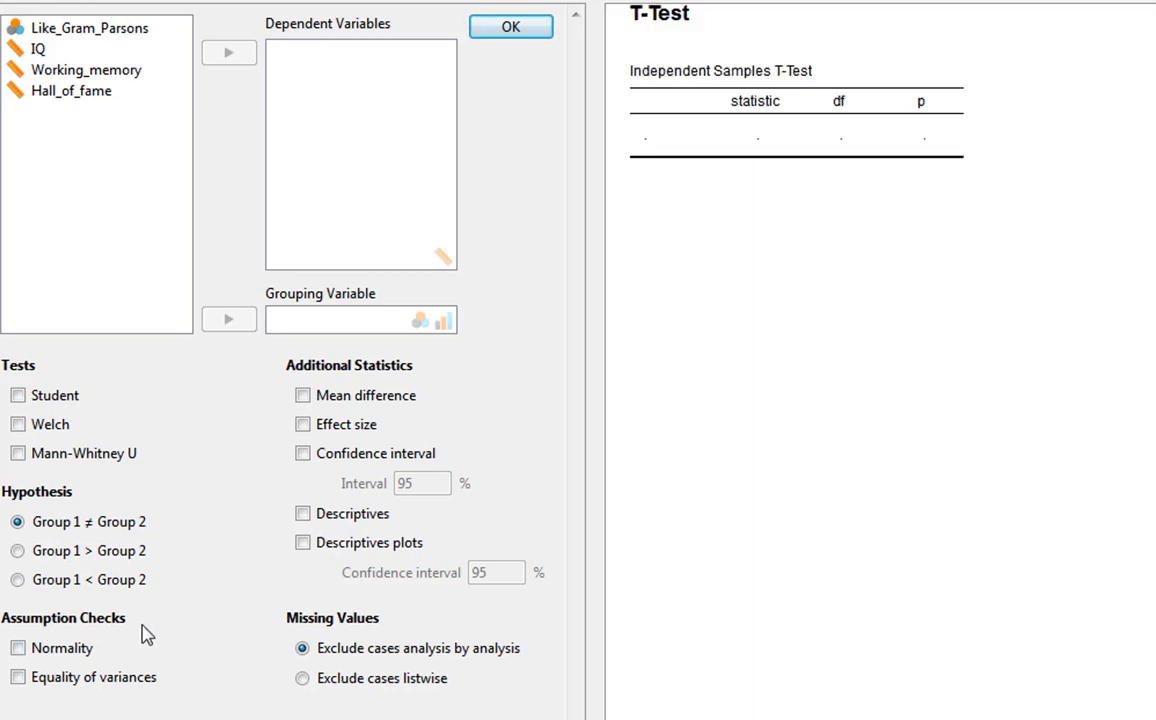
left_click(18, 649)
left_click(18, 680)
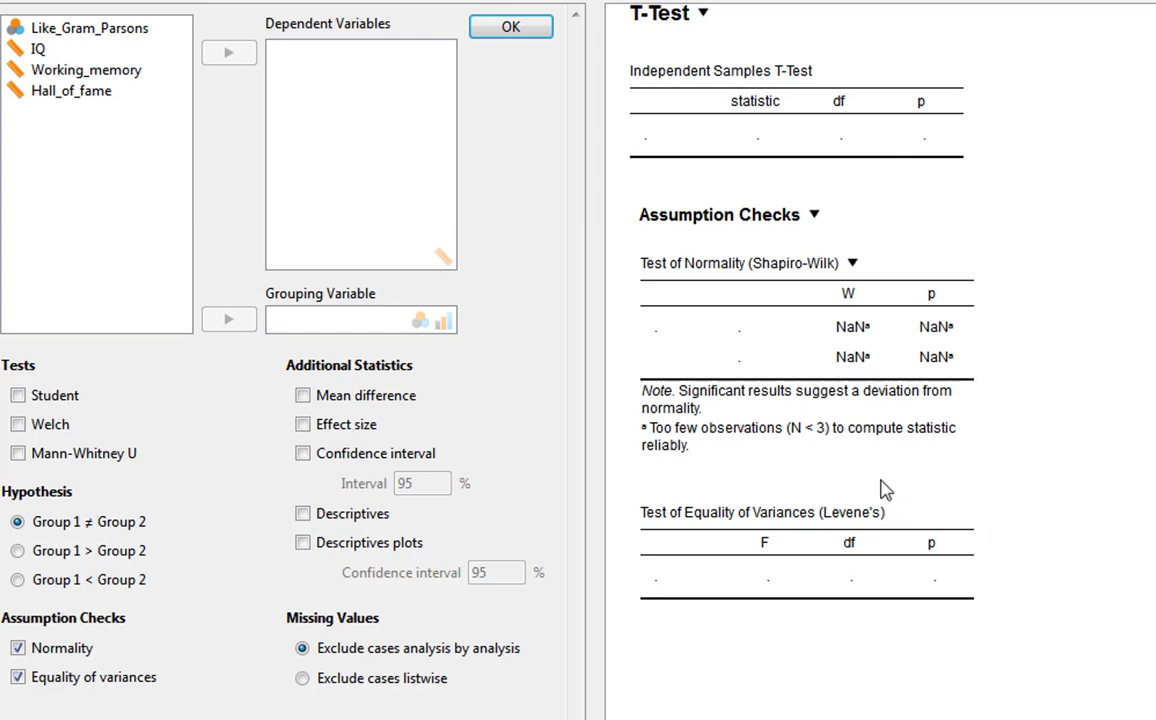
- Assign Like_Gram_Parsons as the grouping variable and IQ as the dependent variable of the t-test
left_click(70, 36)
left_click(230, 320)
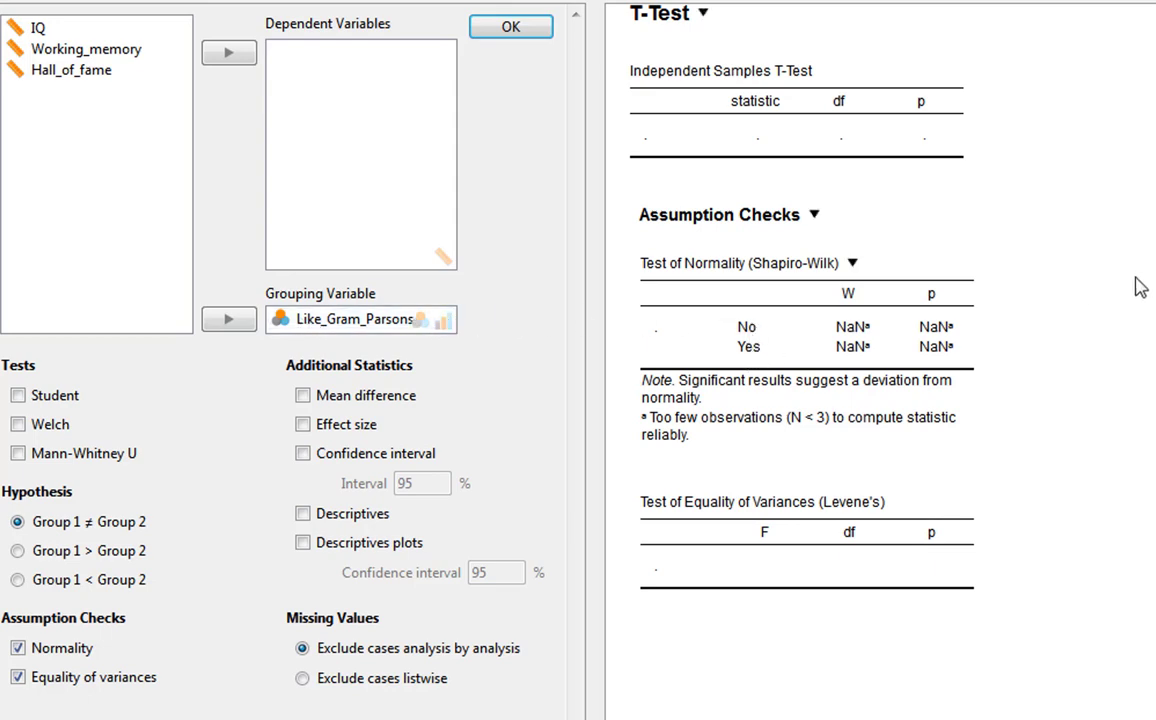
left_click(32, 27)
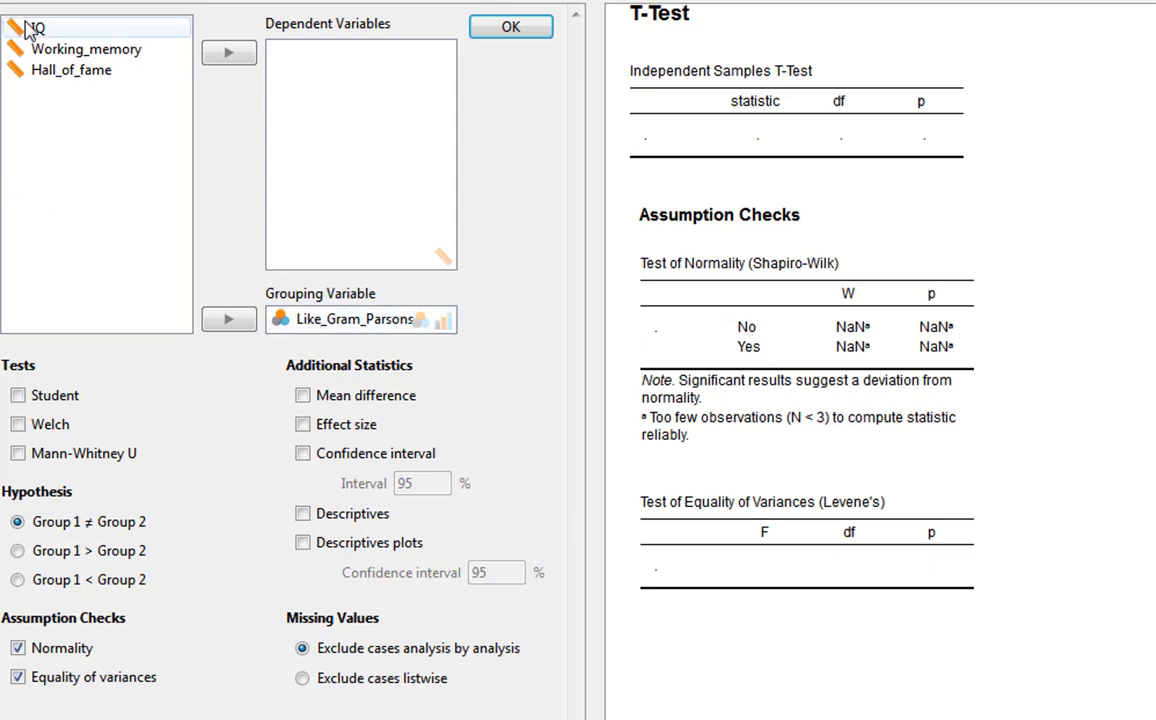
left_click(226, 55)
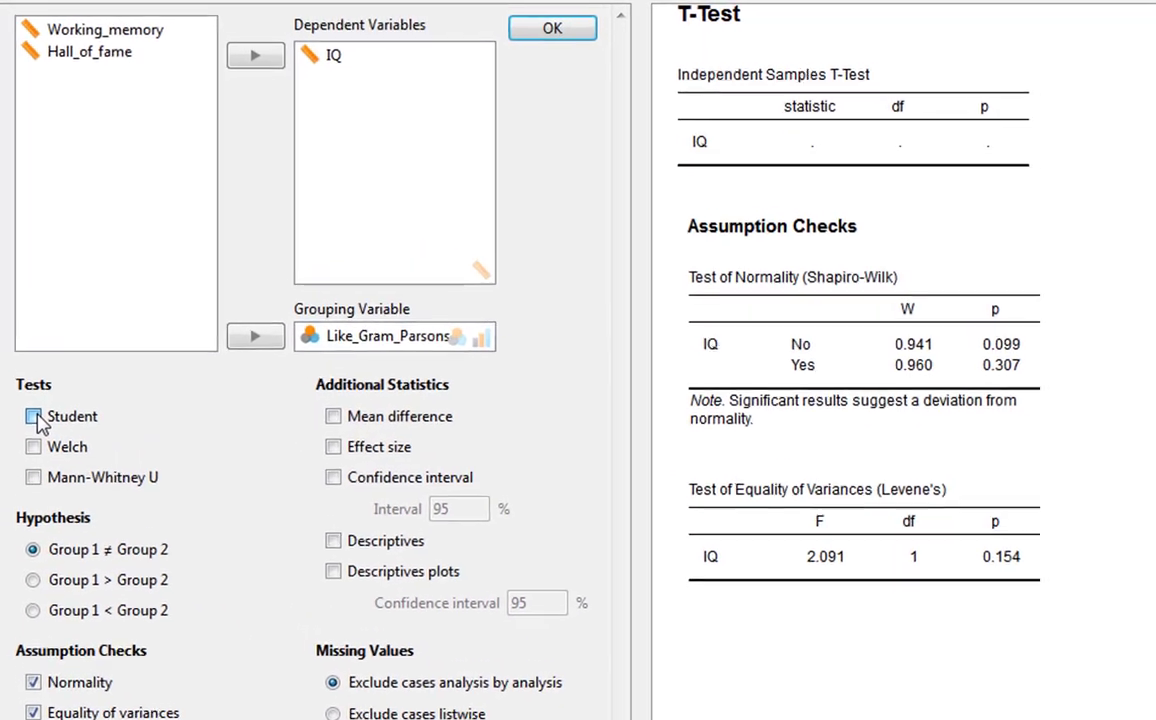
- Run the Student test on IQ with group descriptives, mean difference, effect size and the 95% confidence interval
left_click(35, 435)
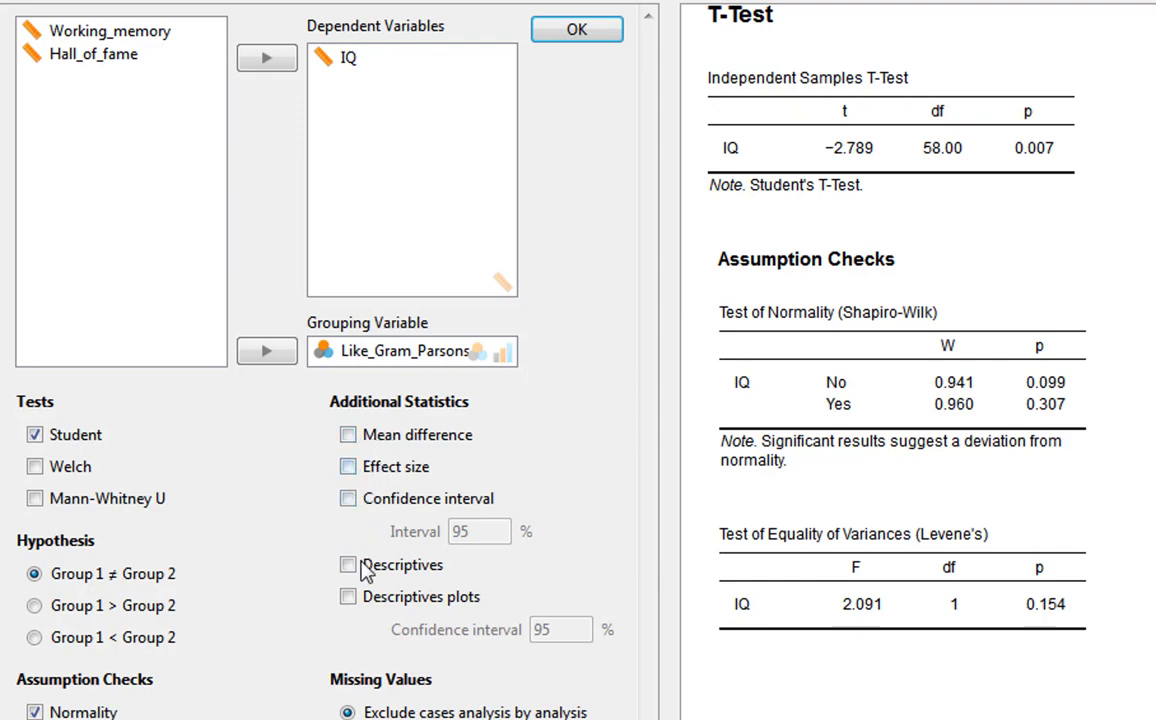
left_click(347, 564)
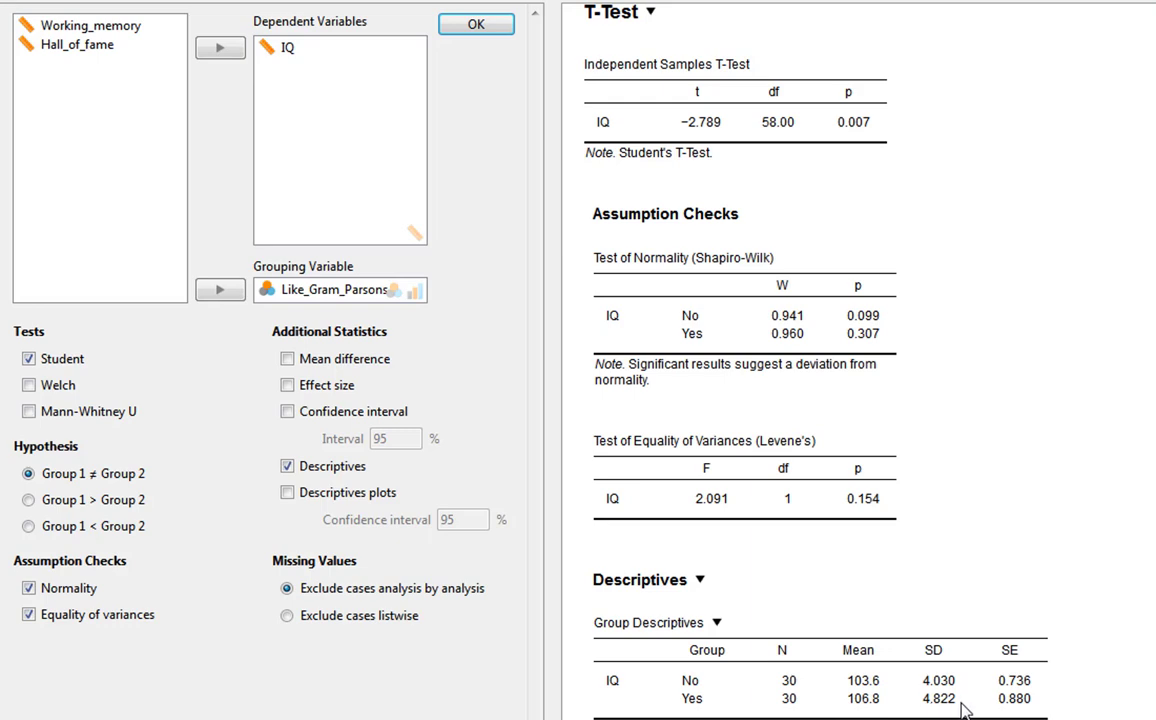
left_click(288, 359)
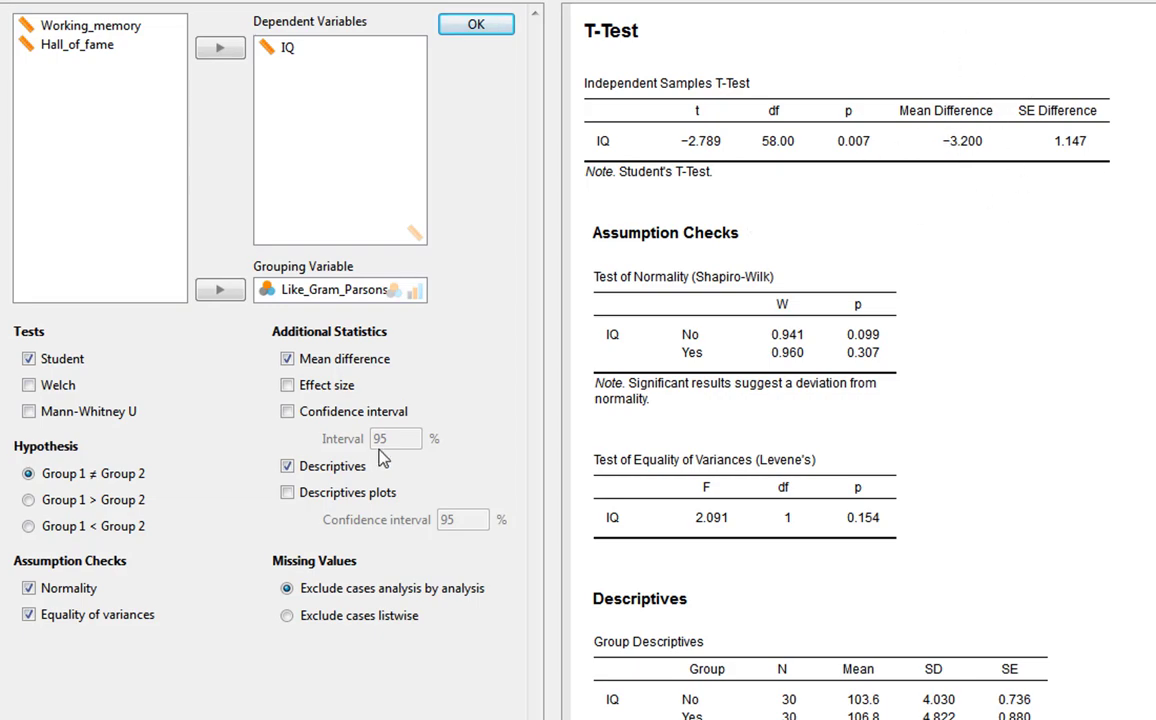
left_click(287, 385)
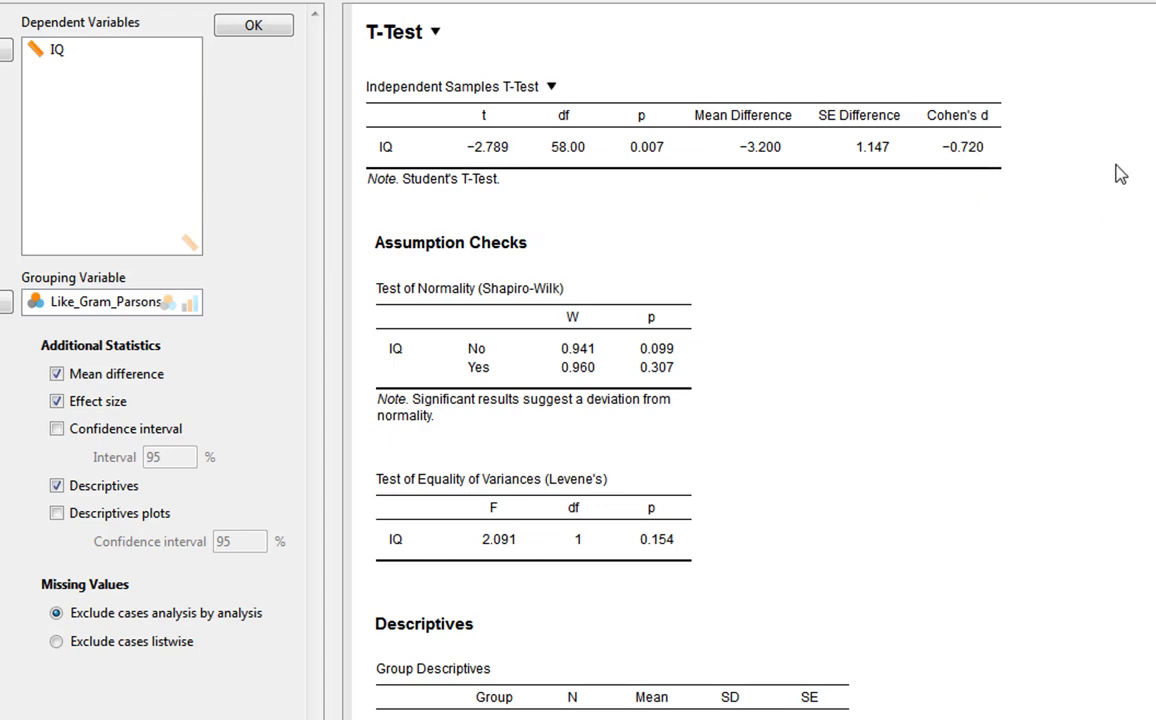
left_click(57, 430)
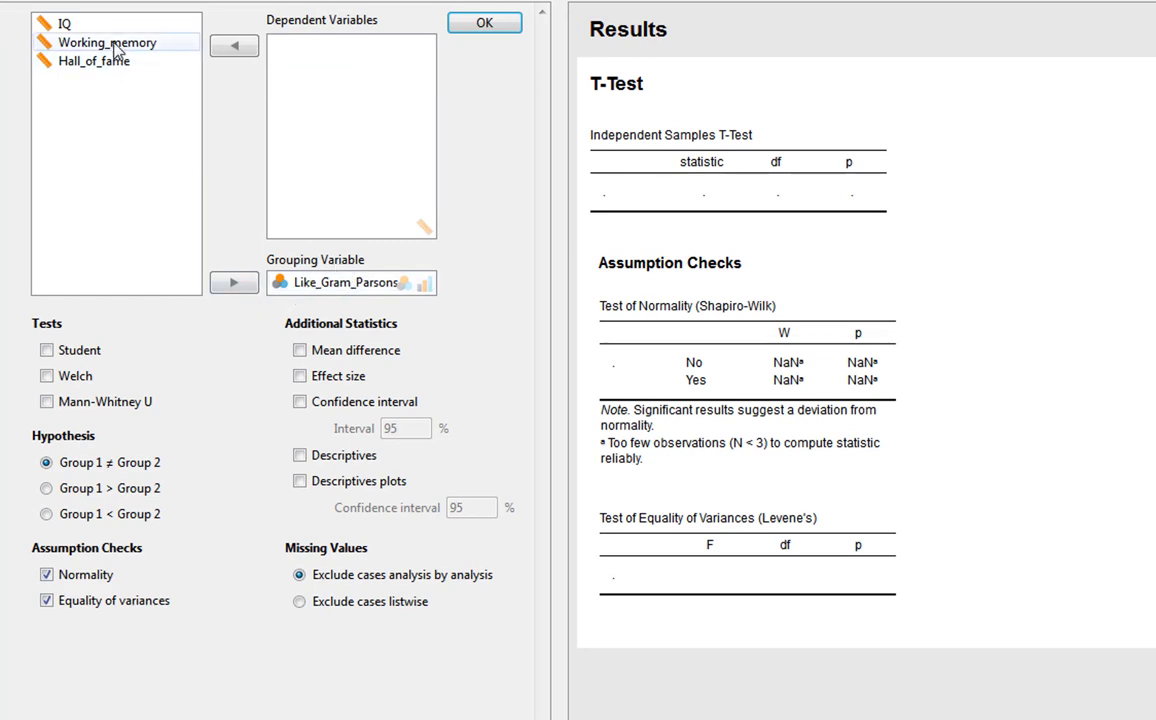
- Assign Working_memory as the dependent variable and compare the groups with the Welch test
left_click(180, 45)
left_click(233, 46)
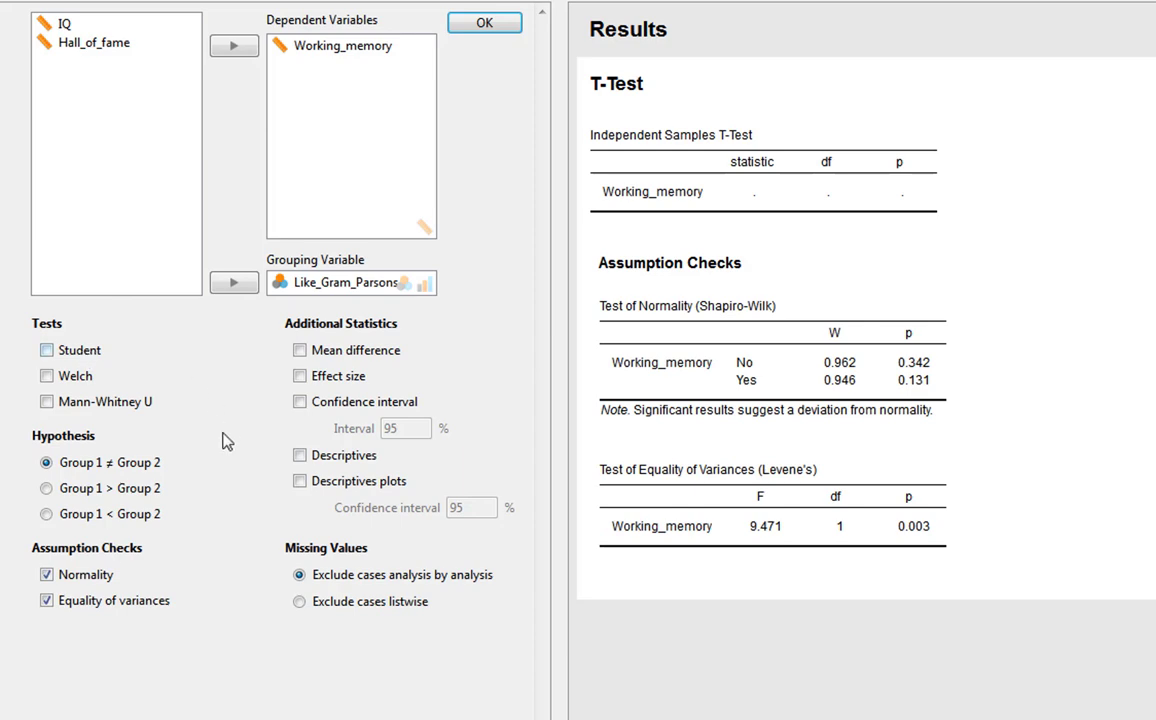
left_click(47, 377)
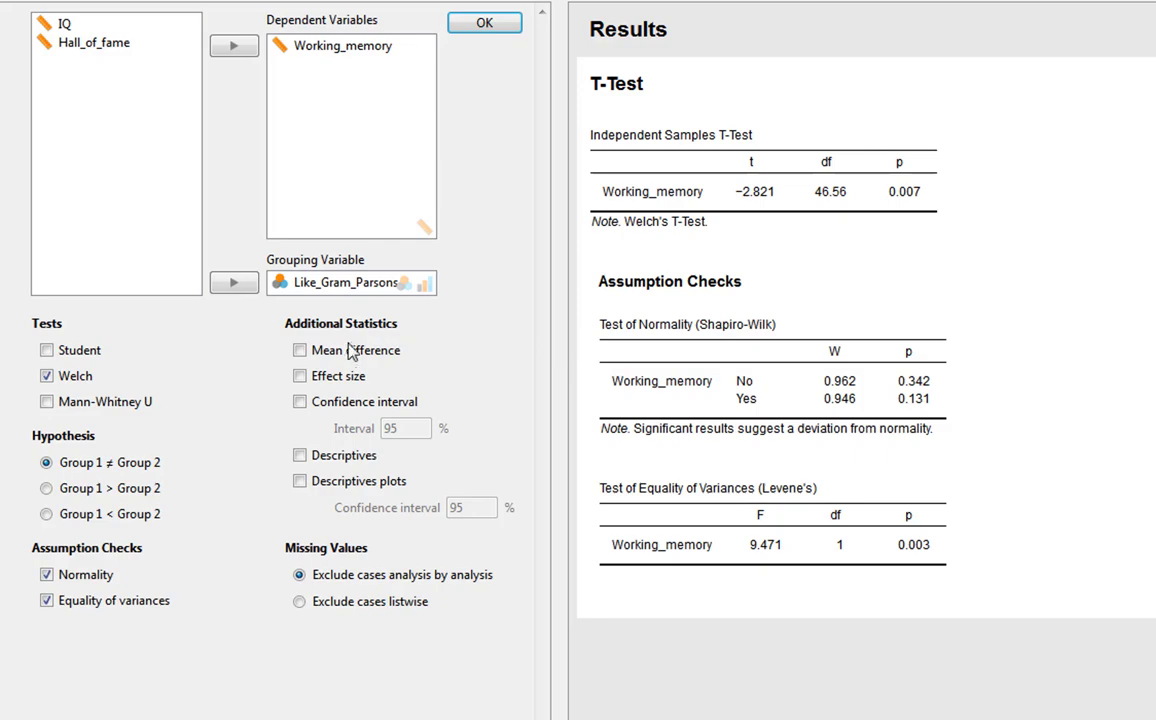
- Add group descriptives, mean difference, effect size and the 95% confidence interval to the Working_memory results
left_click(330, 458)
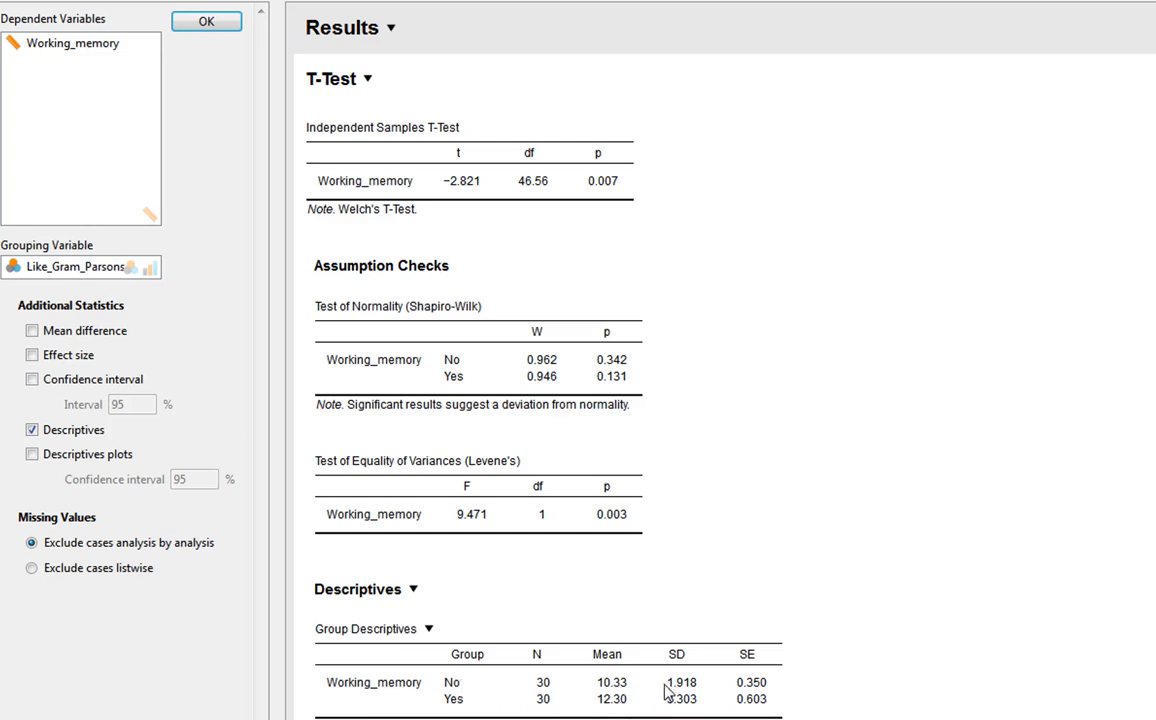
left_click(32, 330)
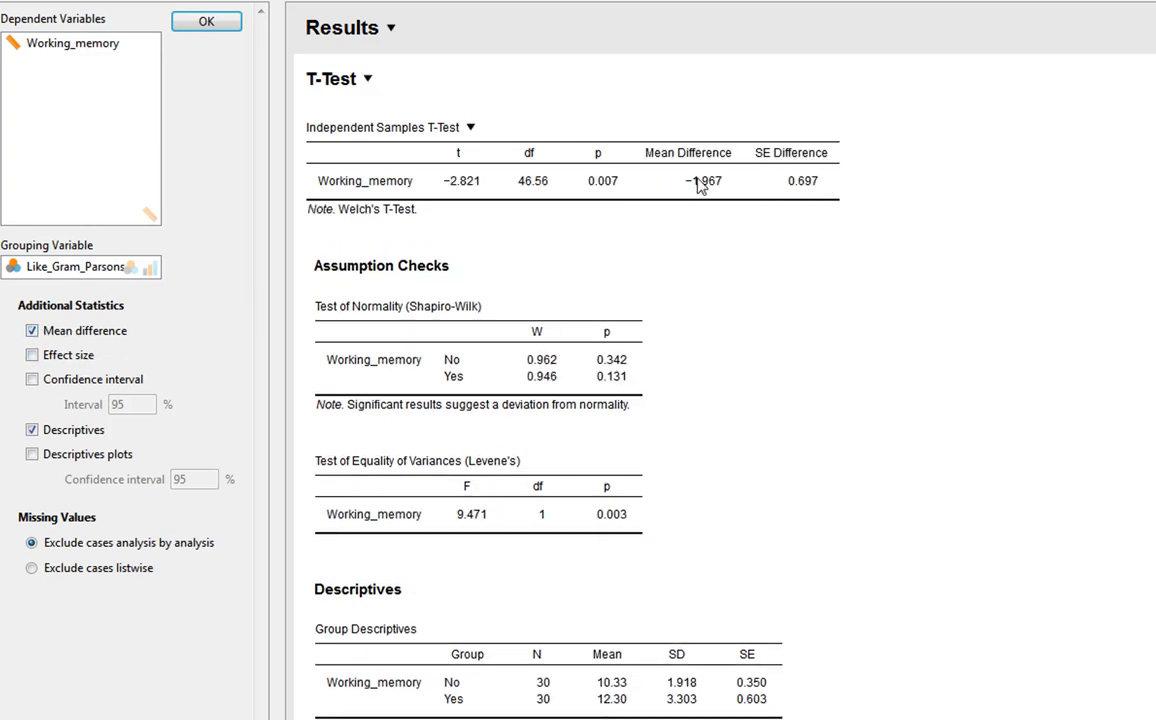
left_click(32, 355)
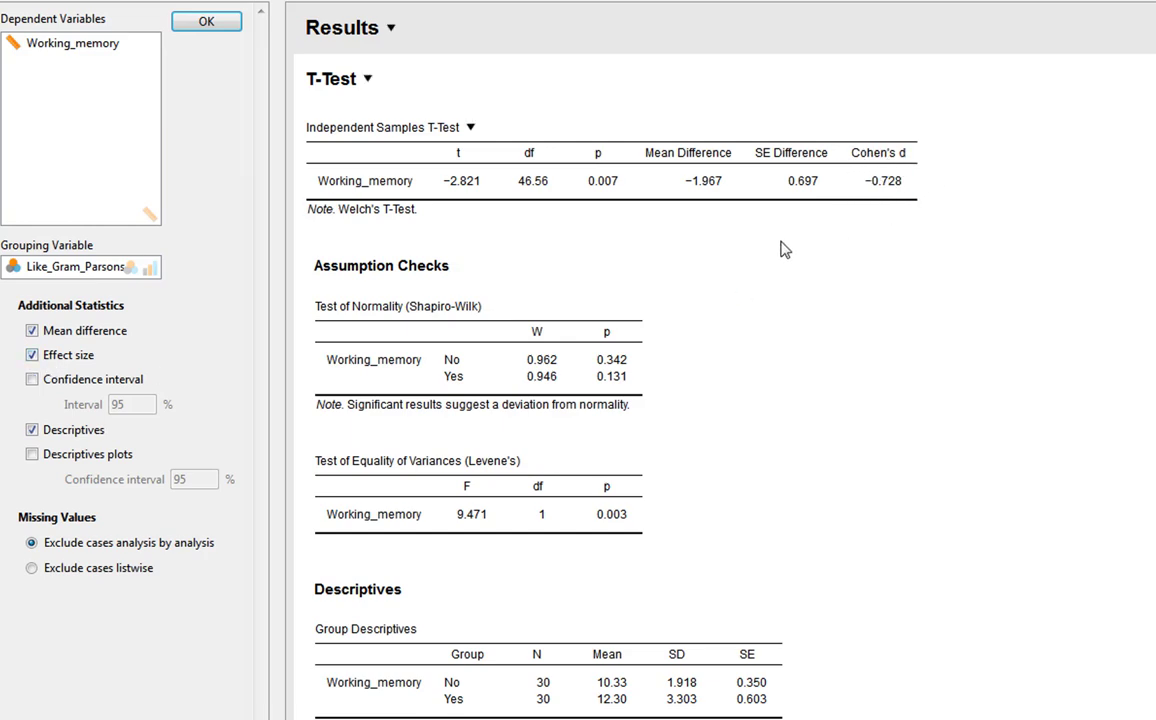
left_click(32, 380)
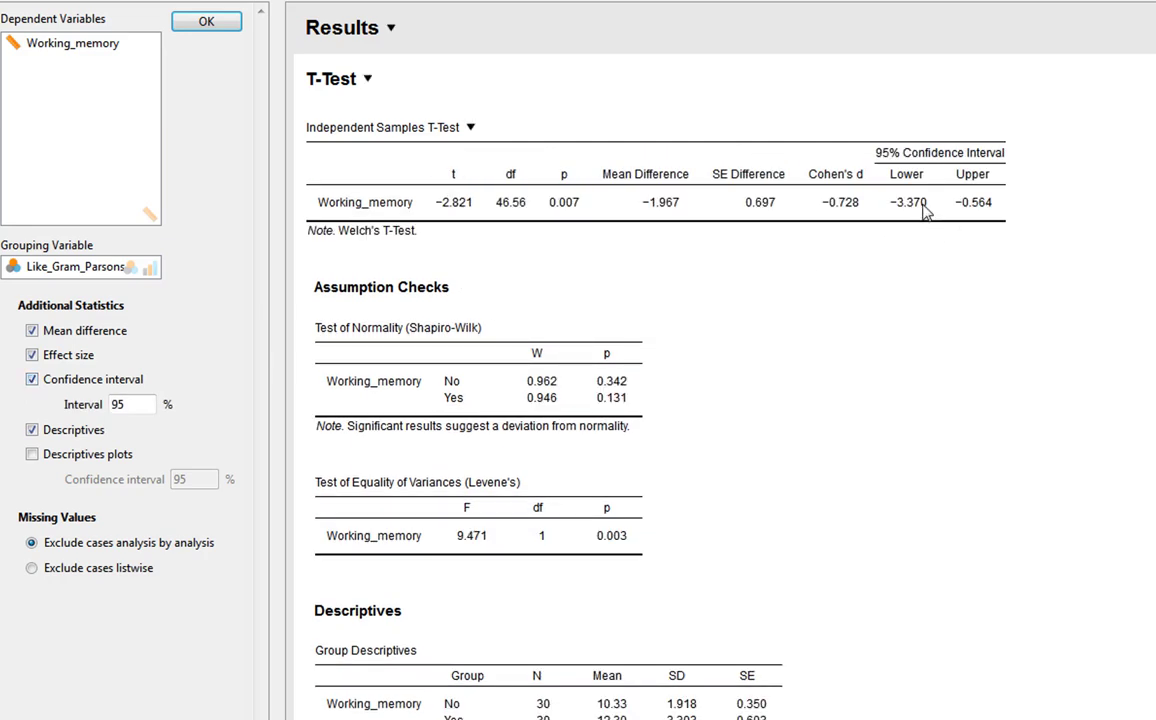
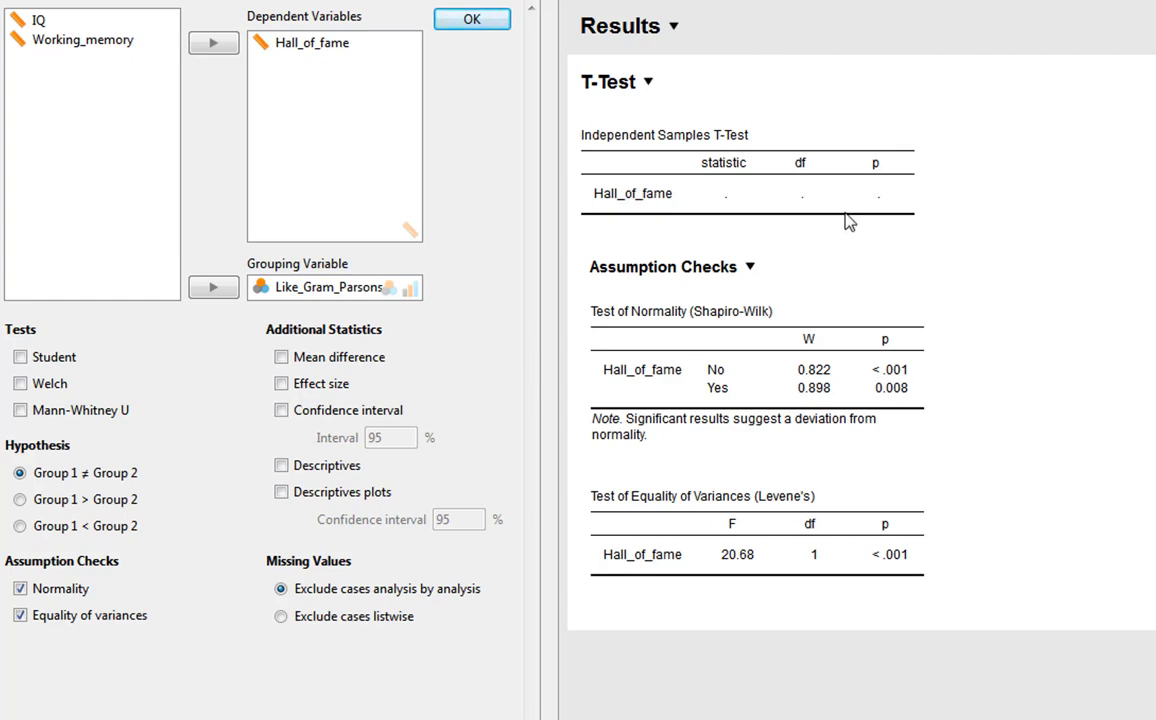
- Run the Mann-Whitney U test on Hall_of_fame with mean difference, effect size, 95% confidence interval and group descriptives
left_click(21, 411)
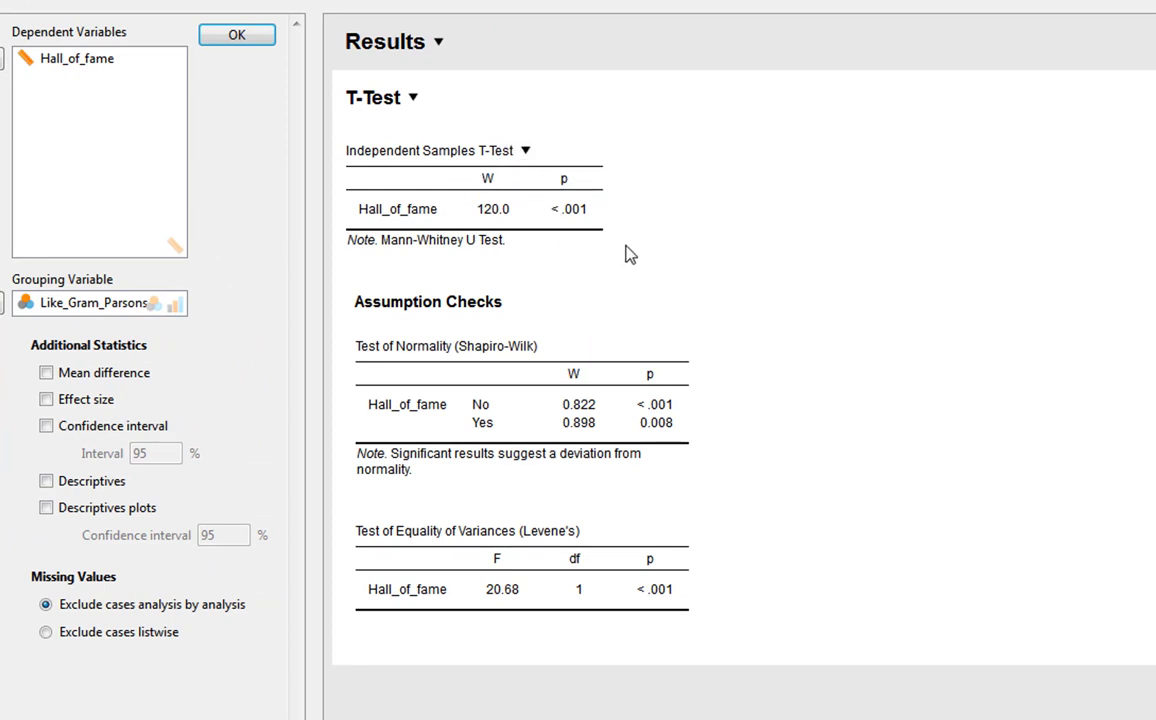
left_click(46, 374)
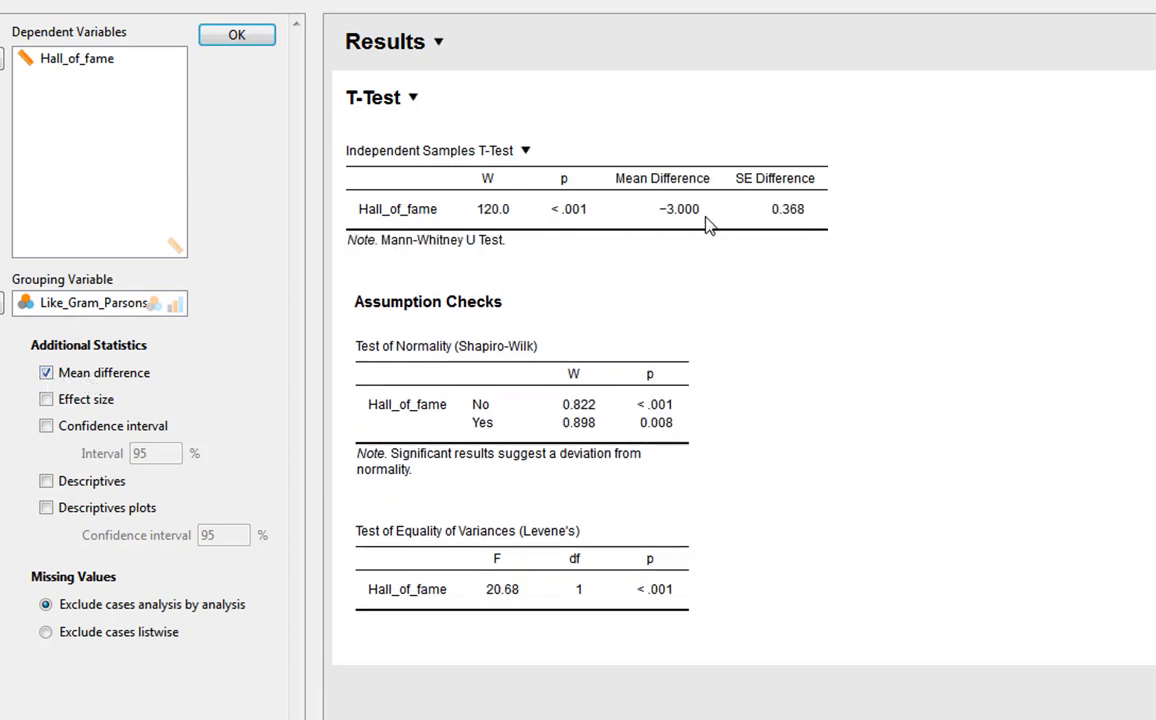
left_click(46, 399)
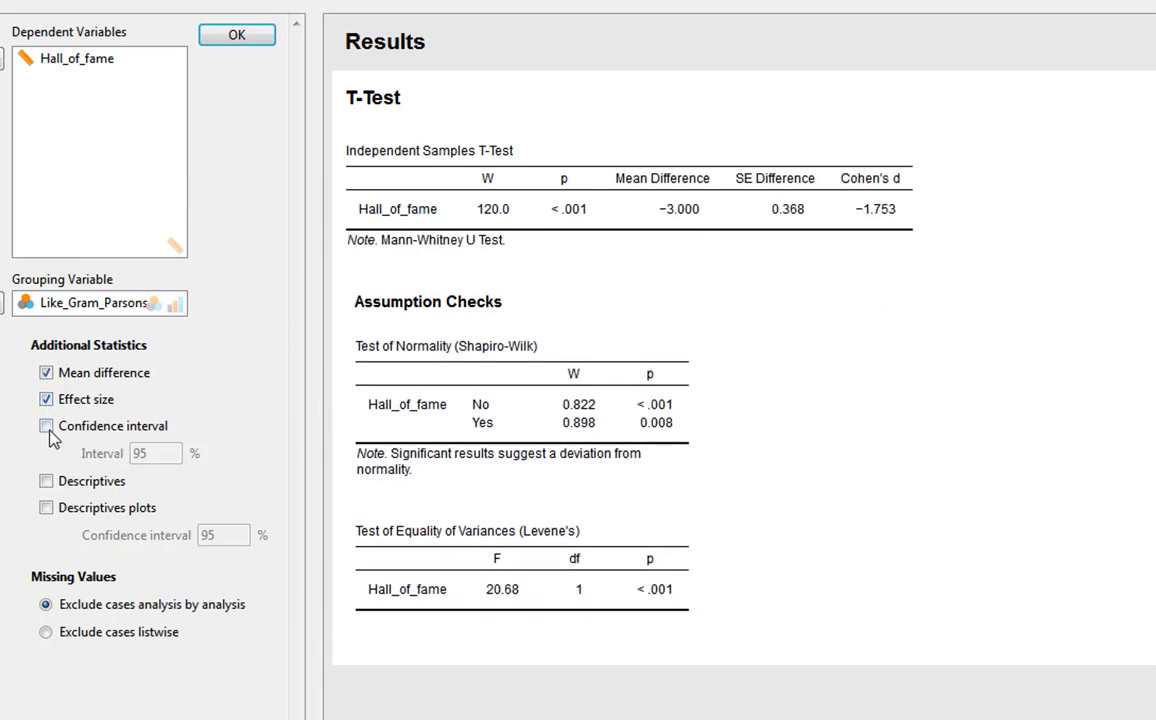
left_click(46, 426)
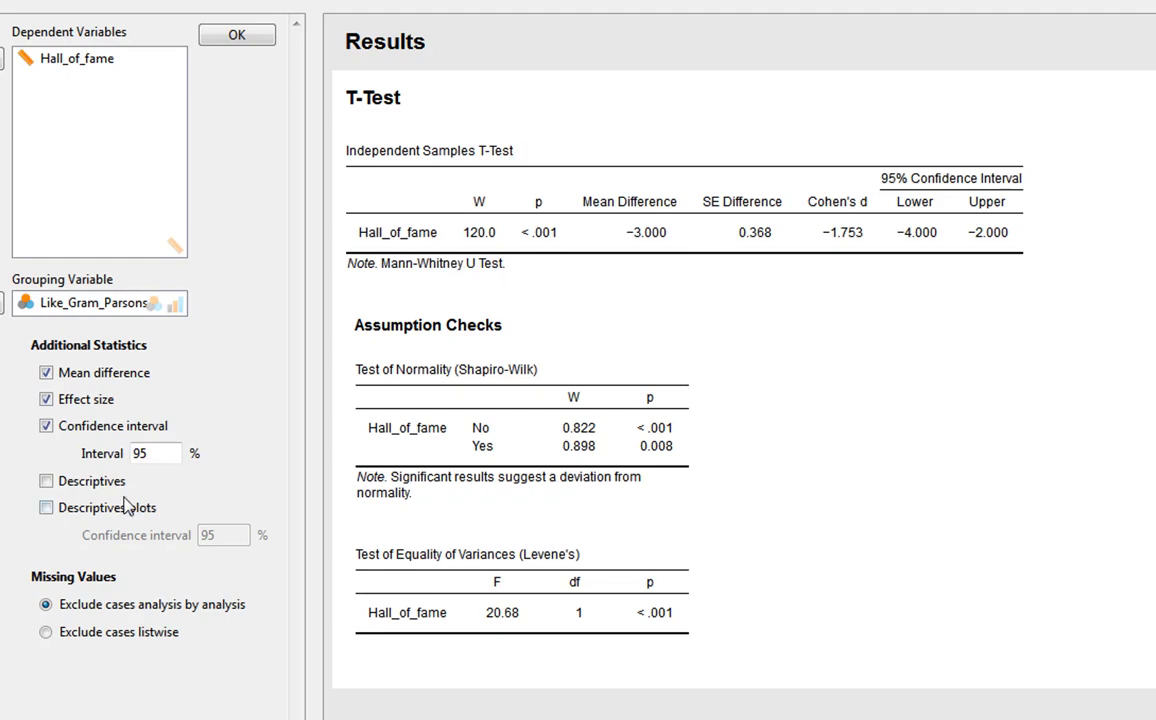
left_click(90, 479)
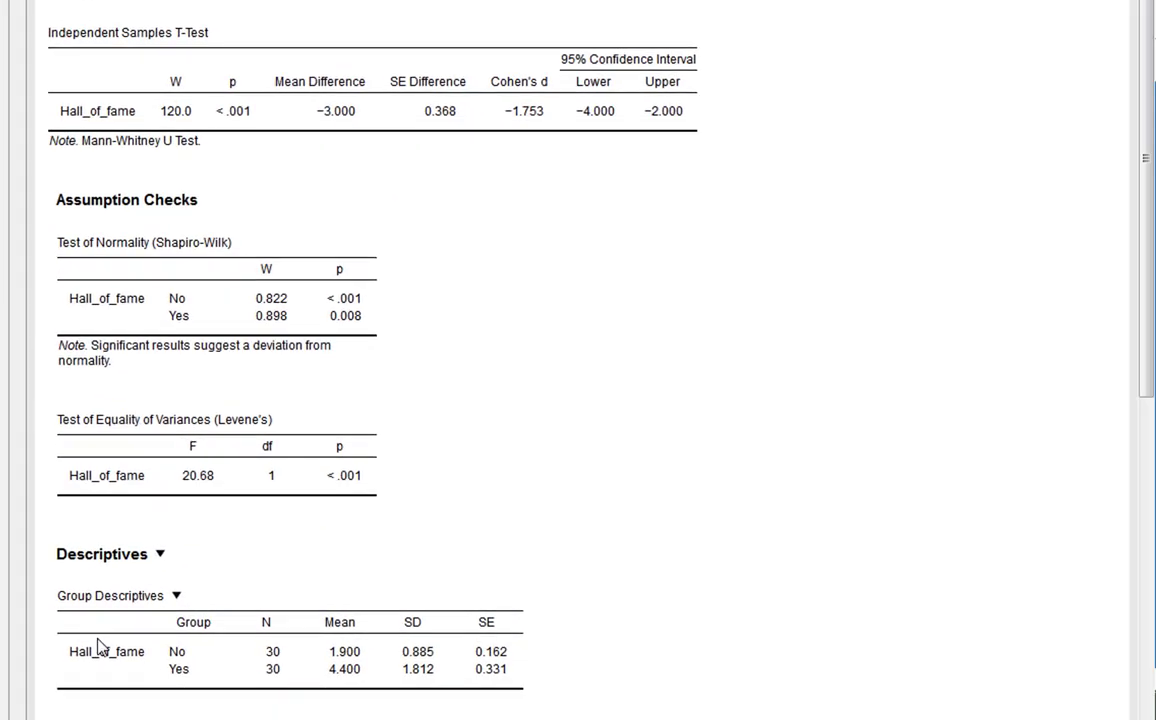
scroll(98, 653, "down", 1)
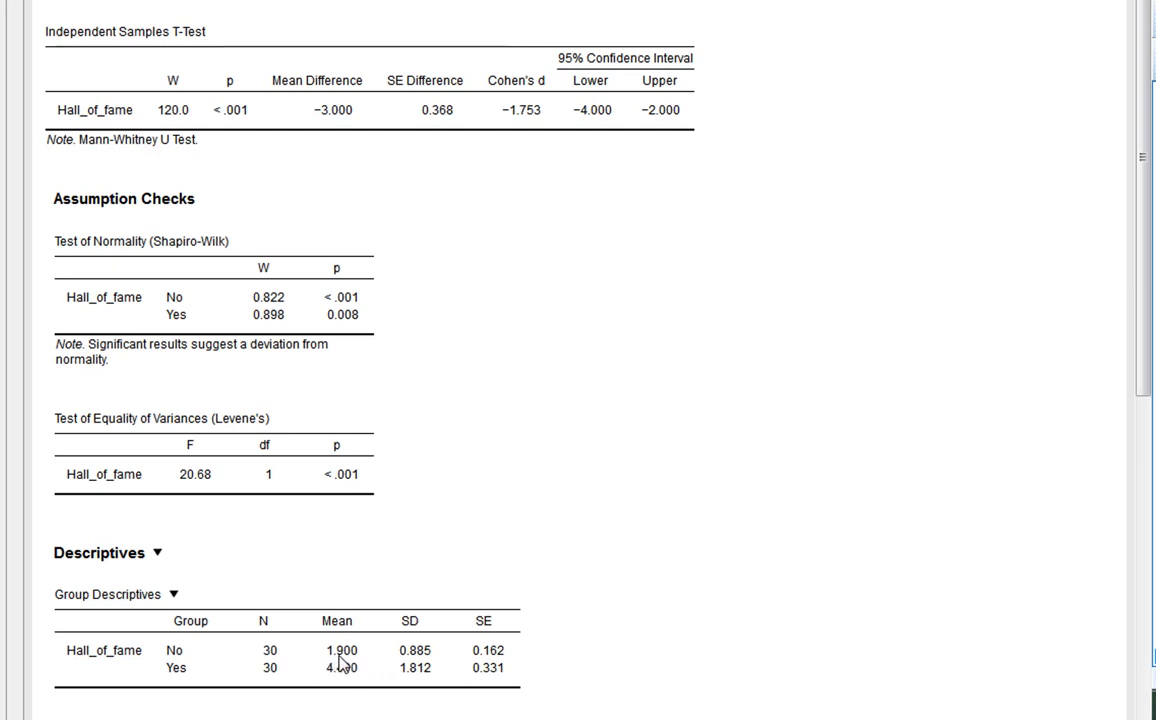
key("ctrl+plus")
key("ctrl+plus")
key("ctrl+plus")
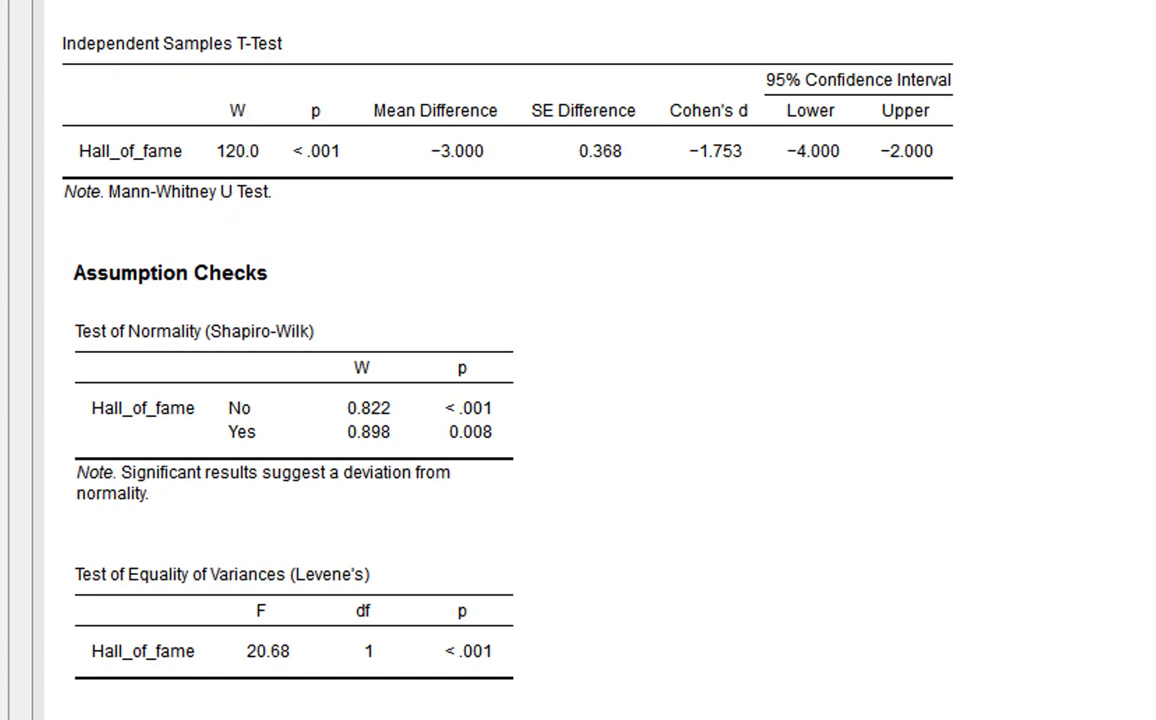
- Examine the Mann-Whitney ranks and test statistics for Hall_of_fame in the SPSS Statistics Viewer against the current results
left_click_drag(1155, 160, 690, 240)
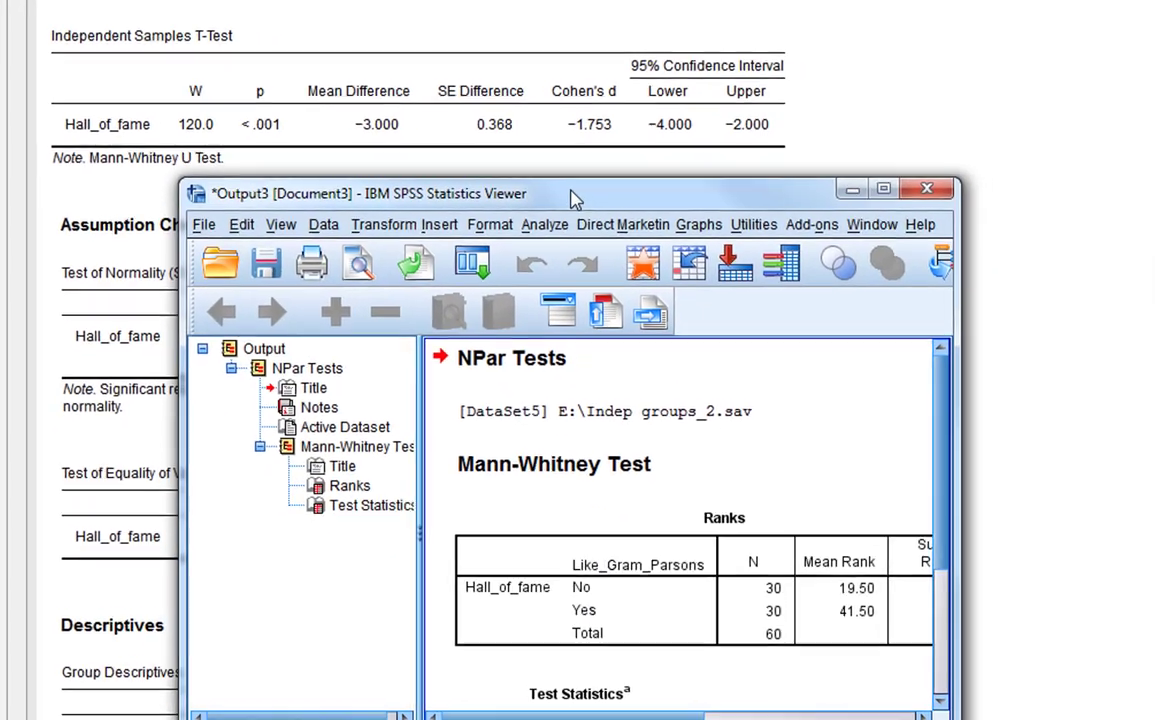
scroll(637, 413, "down", 4)
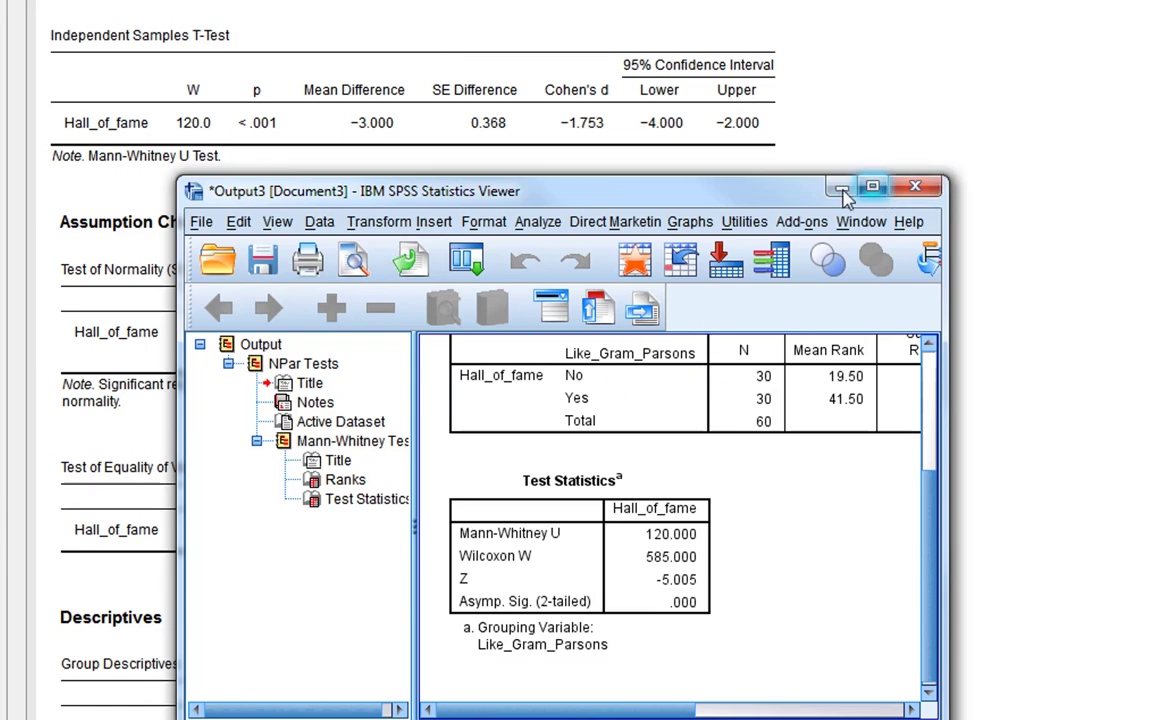
left_click_drag(800, 188, 807, 189)
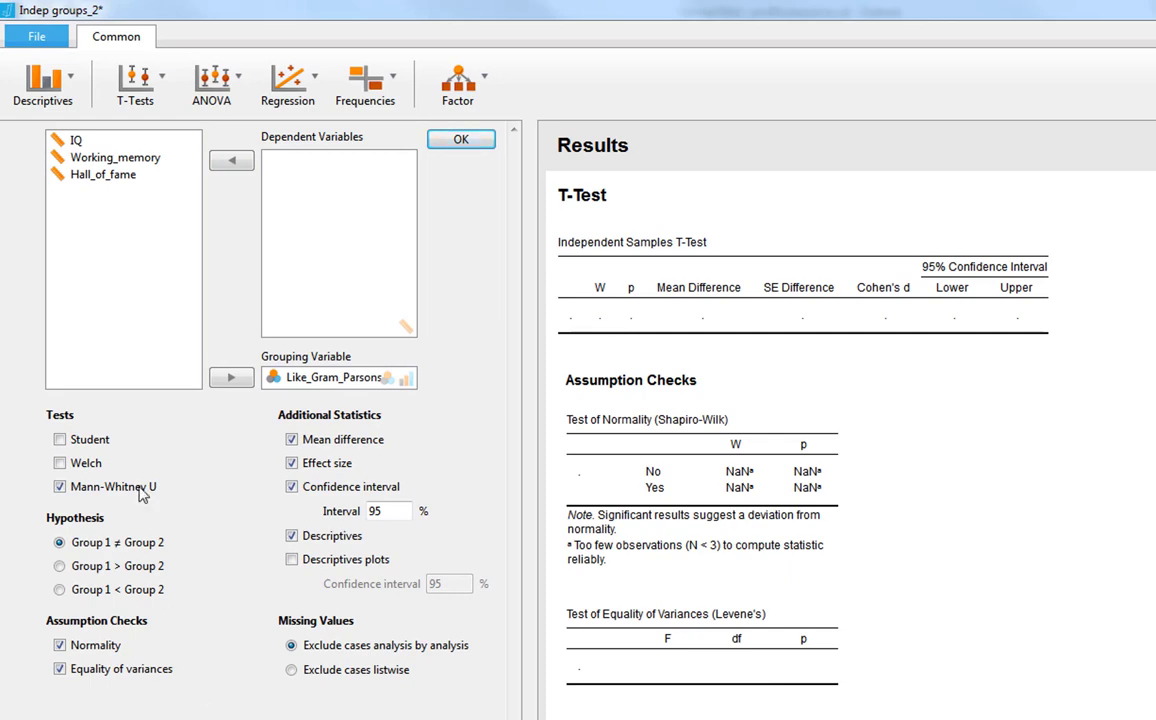
- Assign IQ as the dependent variable and run the Student, Welch and Mann-Whitney U tests on it together
left_click(59, 486)
left_click(78, 141)
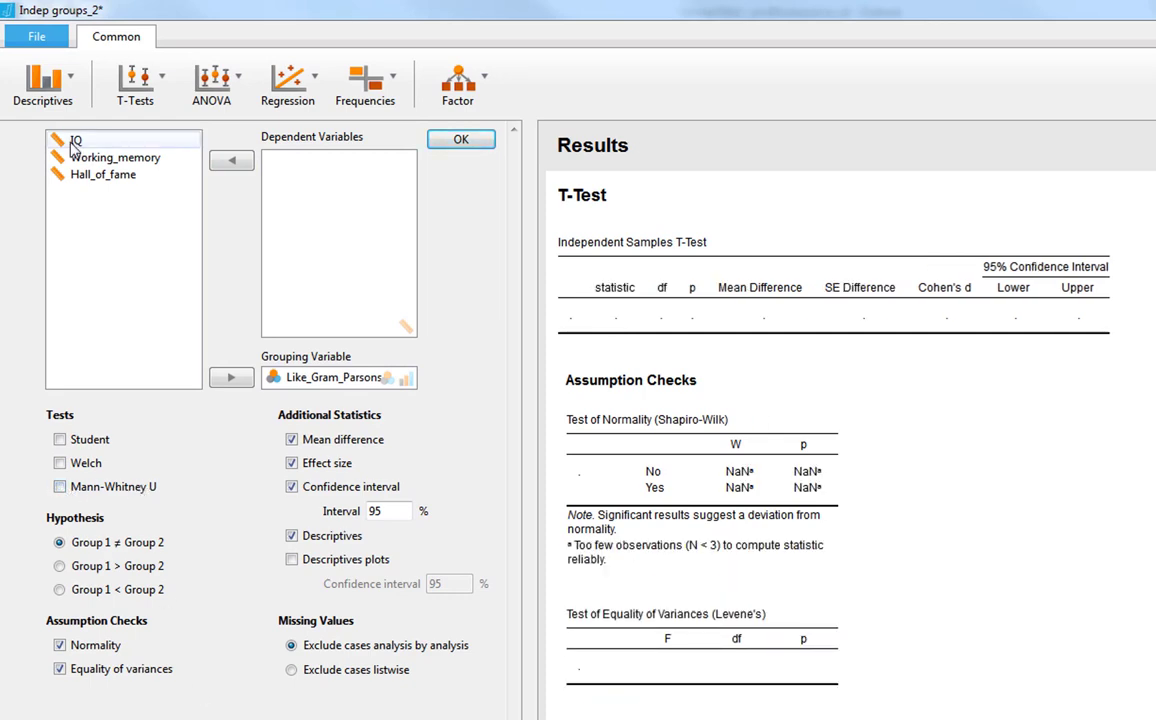
left_click(236, 160)
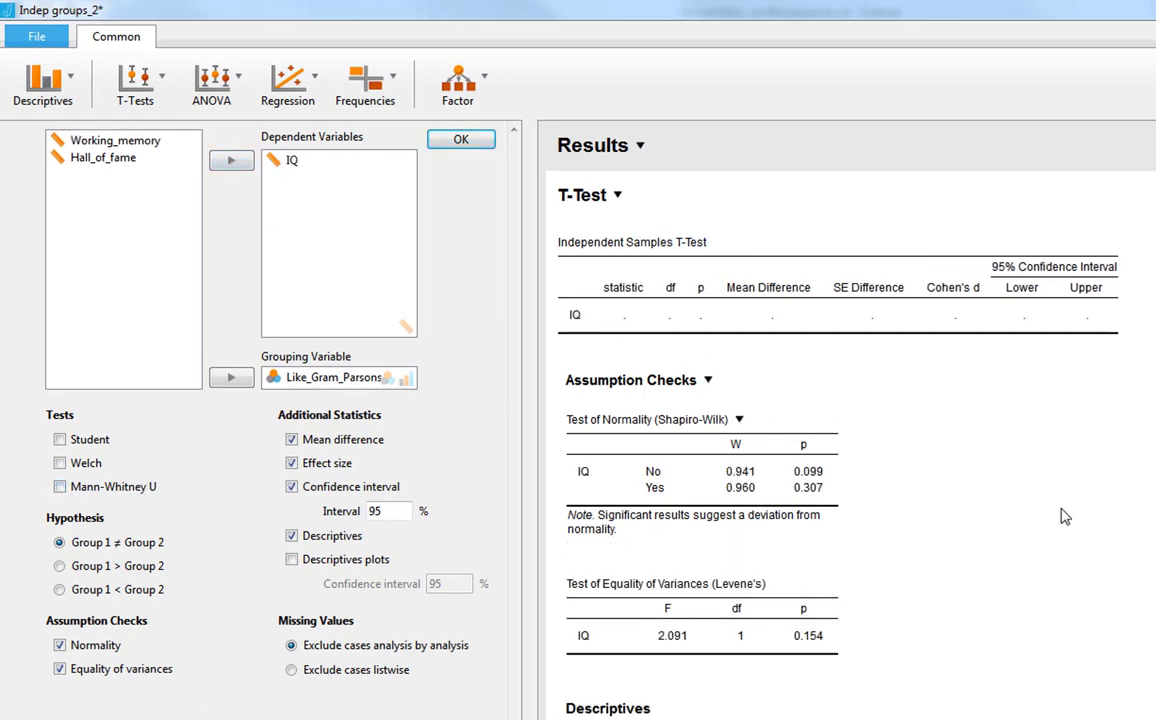
left_click(59, 439)
left_click(59, 463)
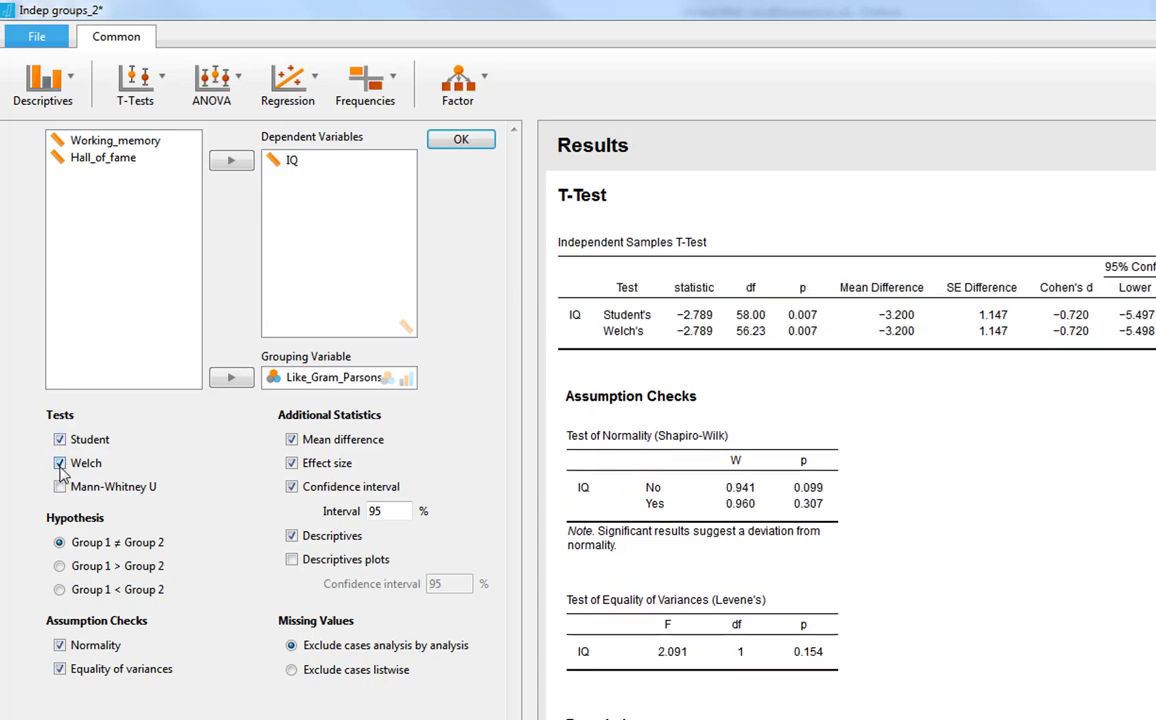
left_click(59, 487)
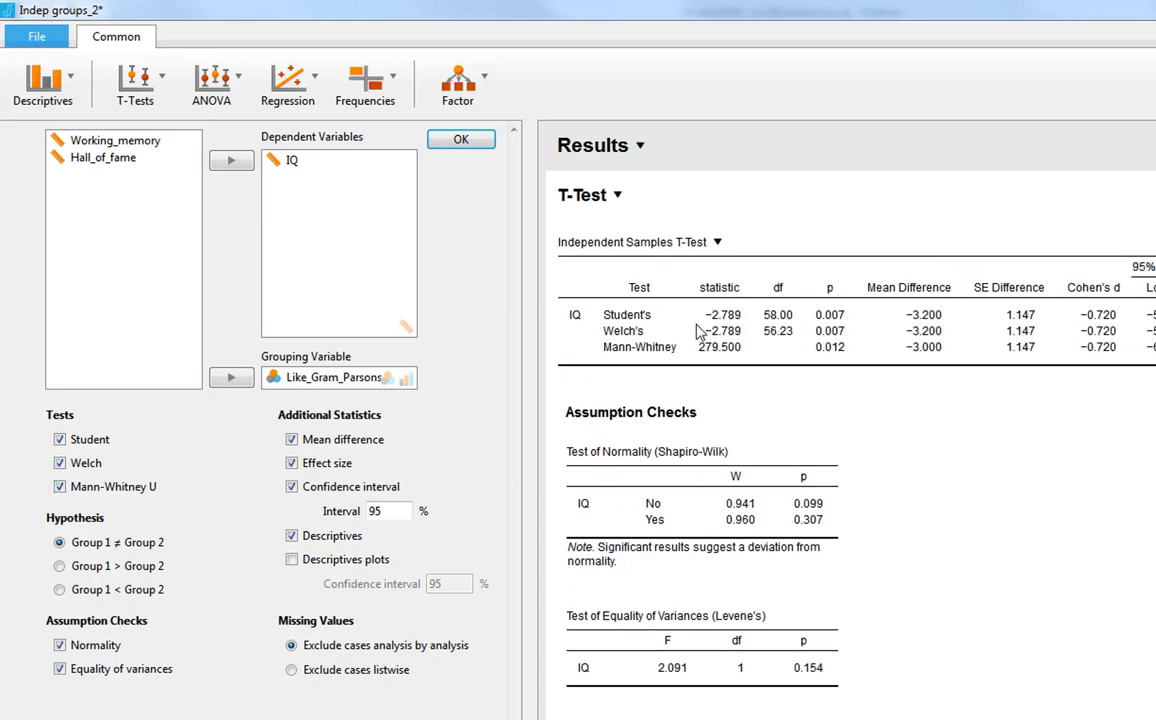